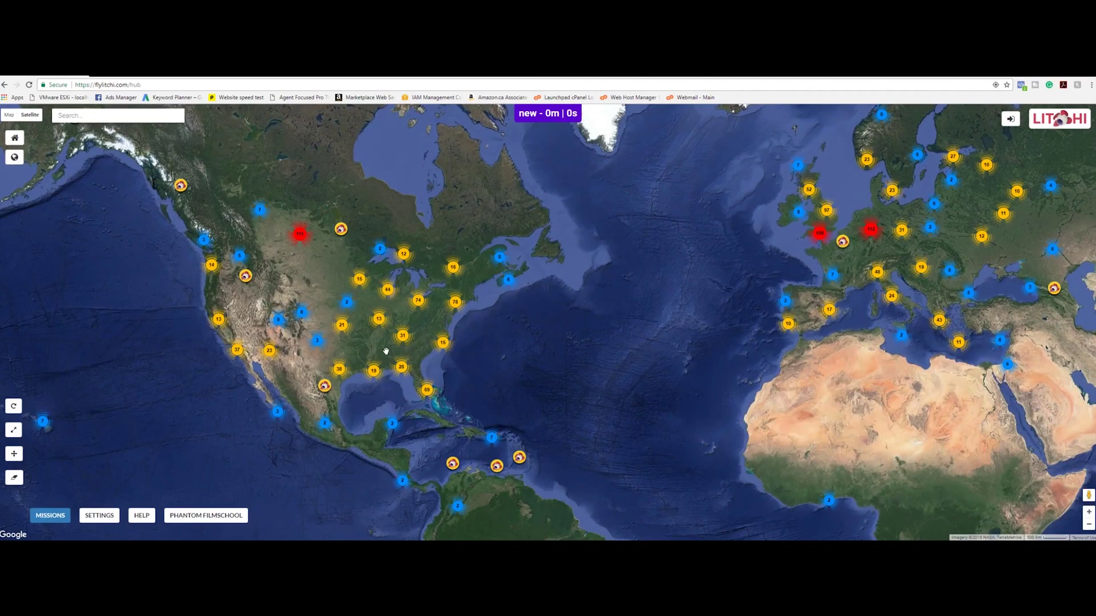
- Zoom the satellite map in on the housing development
scroll(385, 351, "up", 2)
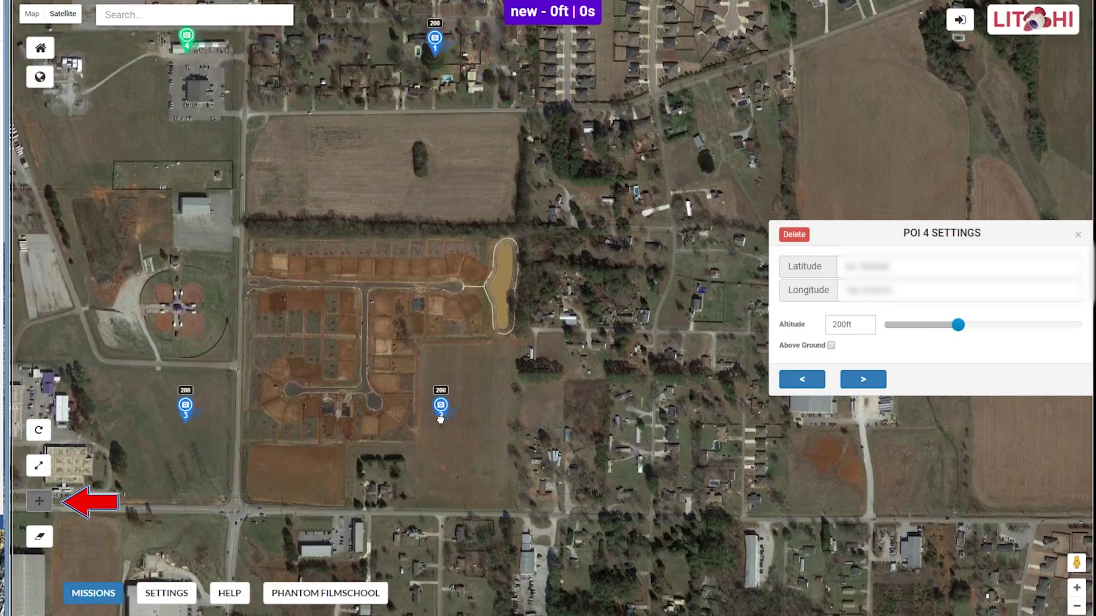
- Drag the four POIs together, then scale them out from POI 2 and rotate them around the centre
left_click_drag(501, 446, 465, 455)
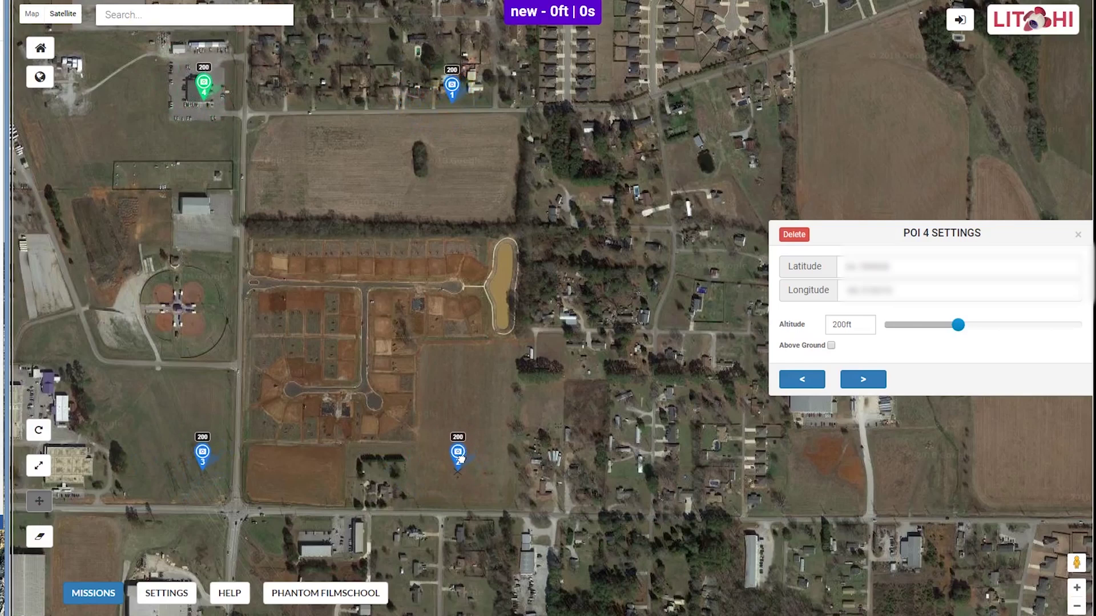
left_click(457, 458)
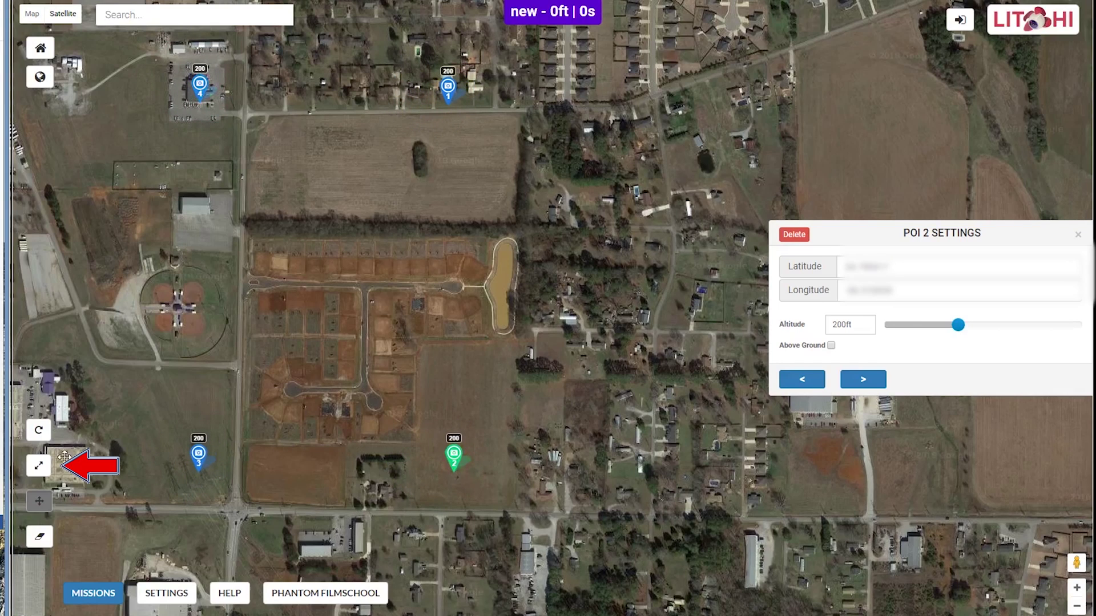
left_click(36, 468)
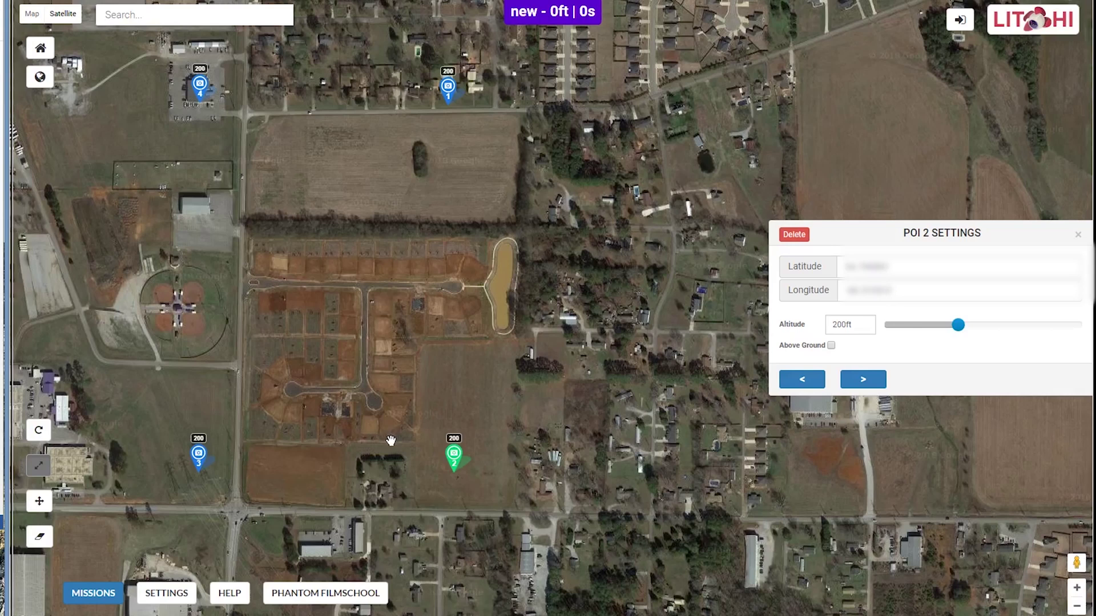
mouse_move(449, 463)
left_mouse_down()
mouse_move(494, 468)
mouse_move(420, 468)
left_mouse_up()
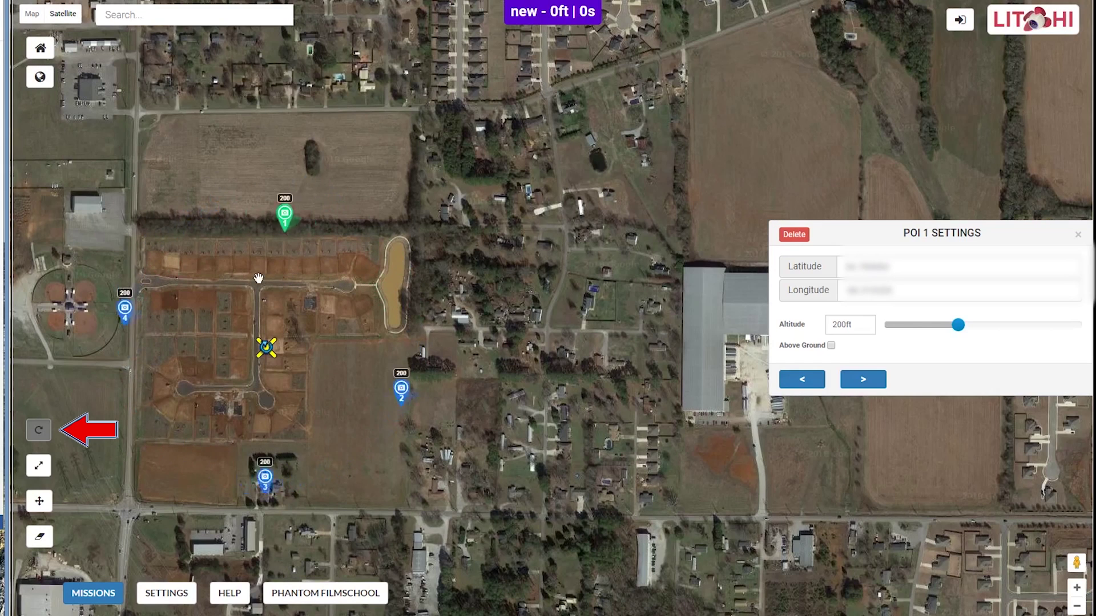
mouse_move(293, 294)
left_mouse_down()
mouse_move(246, 291)
mouse_move(311, 274)
mouse_move(301, 264)
mouse_move(221, 284)
mouse_move(255, 309)
mouse_move(288, 277)
mouse_move(337, 284)
mouse_move(264, 283)
mouse_move(182, 262)
mouse_move(258, 241)
mouse_move(315, 269)
mouse_move(311, 243)
mouse_move(176, 269)
mouse_move(165, 297)
mouse_move(222, 230)
mouse_move(285, 224)
mouse_move(342, 246)
mouse_move(273, 224)
mouse_move(197, 270)
mouse_move(166, 337)
mouse_move(317, 289)
mouse_move(245, 252)
mouse_move(215, 324)
mouse_move(342, 320)
mouse_move(262, 259)
mouse_move(230, 303)
left_mouse_up()
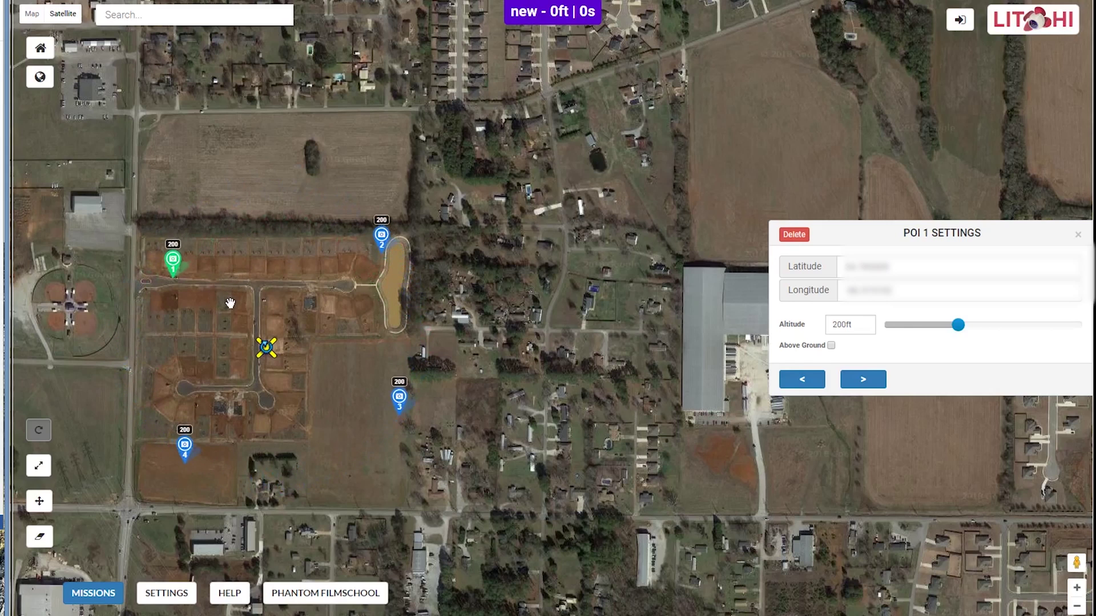
- Register a new account, entering an e-mail, username and password in both password fields
left_click(962, 24)
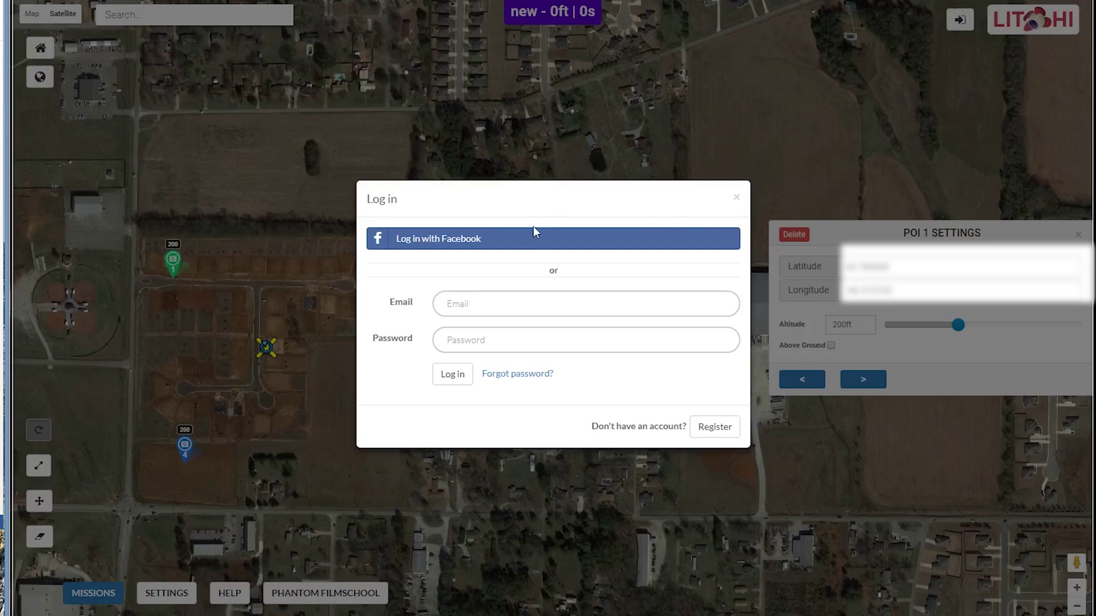
left_click(715, 426)
key("Tab")
key("Tab")
key("Tab")
left_click(460, 402)
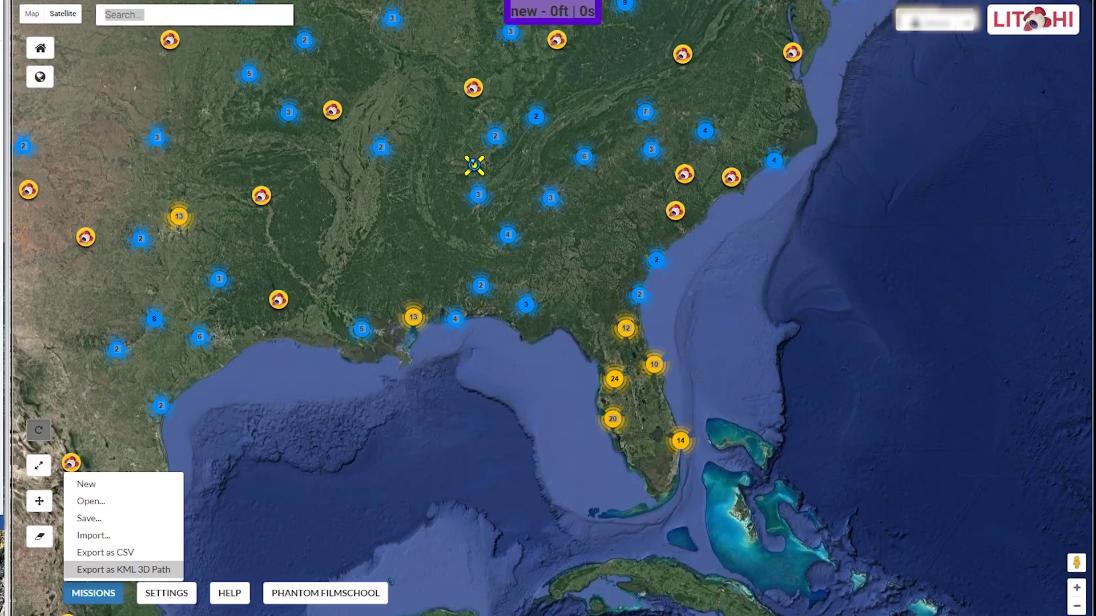
- Browse the Discover missions and open the torre de vigilancia mission's video
left_click(91, 501)
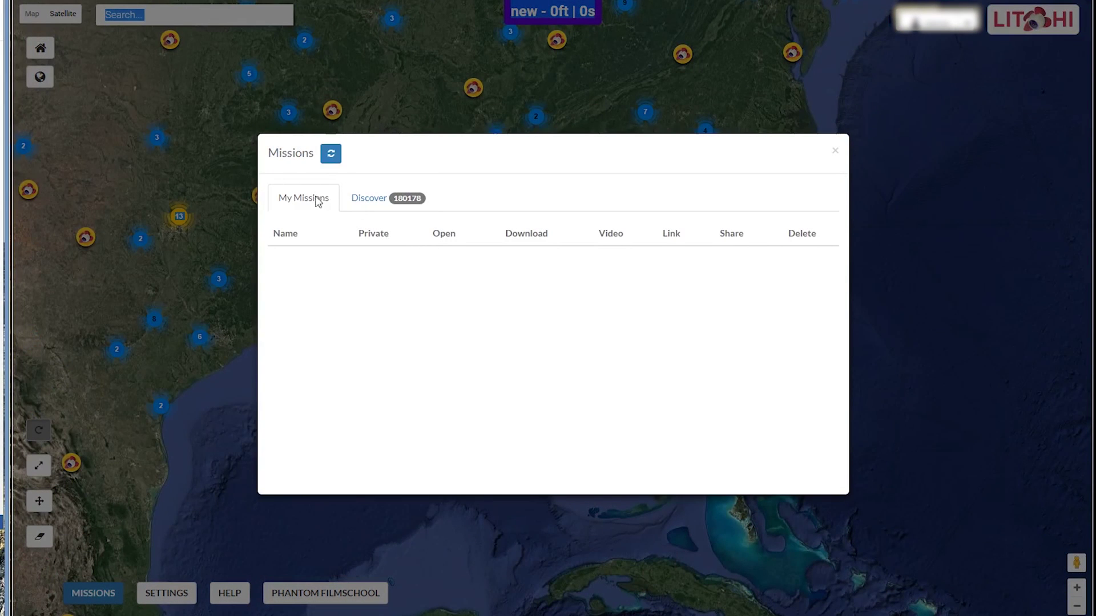
left_click(368, 200)
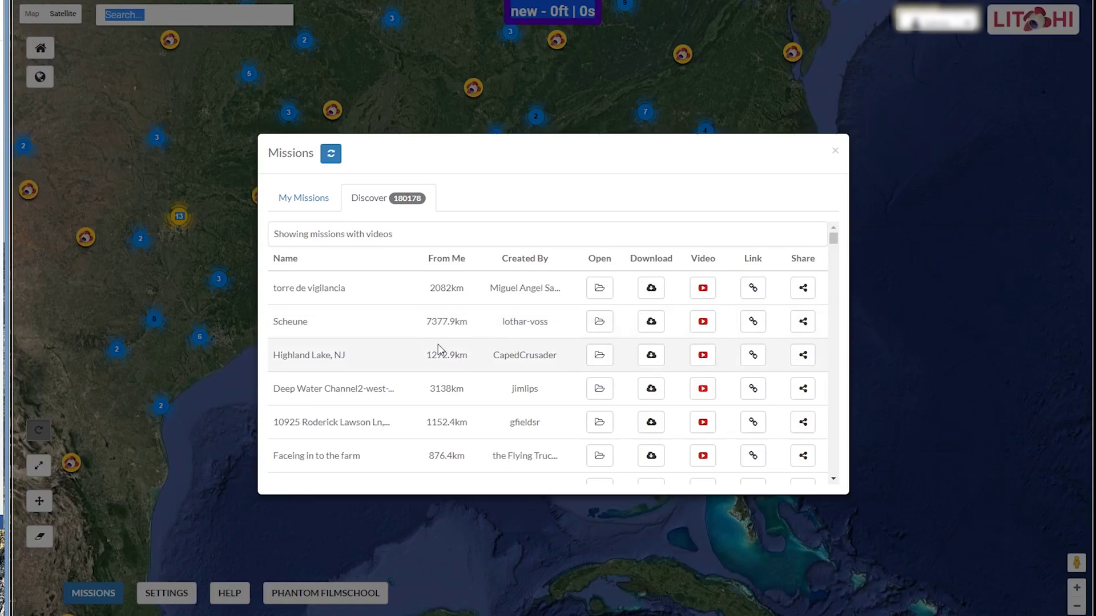
left_click(702, 288)
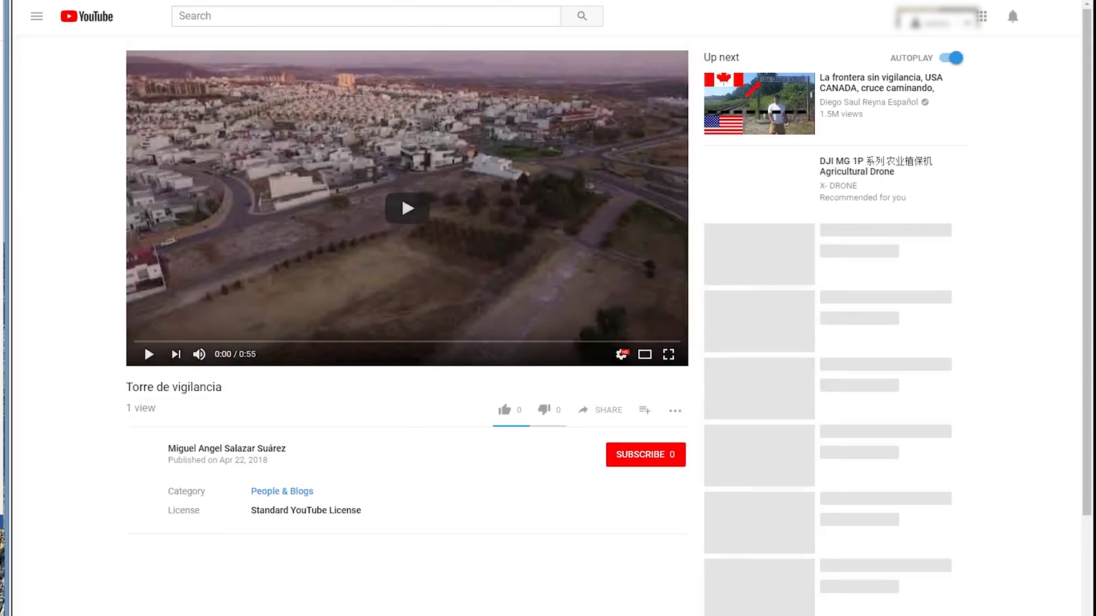
- Set the YouTube video playback quality to 1080p
left_click(623, 355)
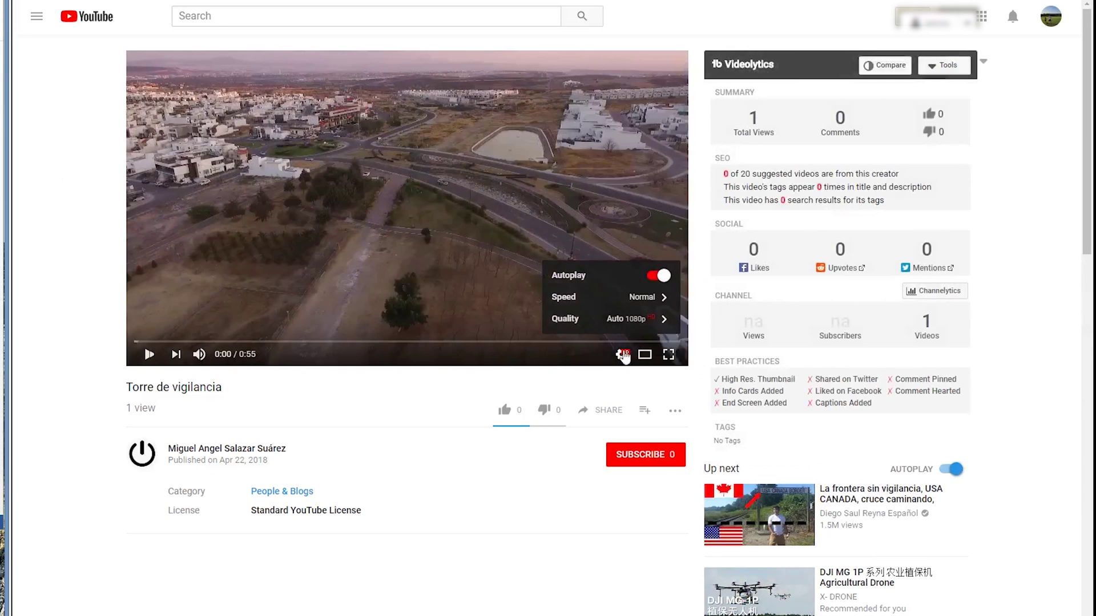
left_click(636, 315)
left_click(652, 188)
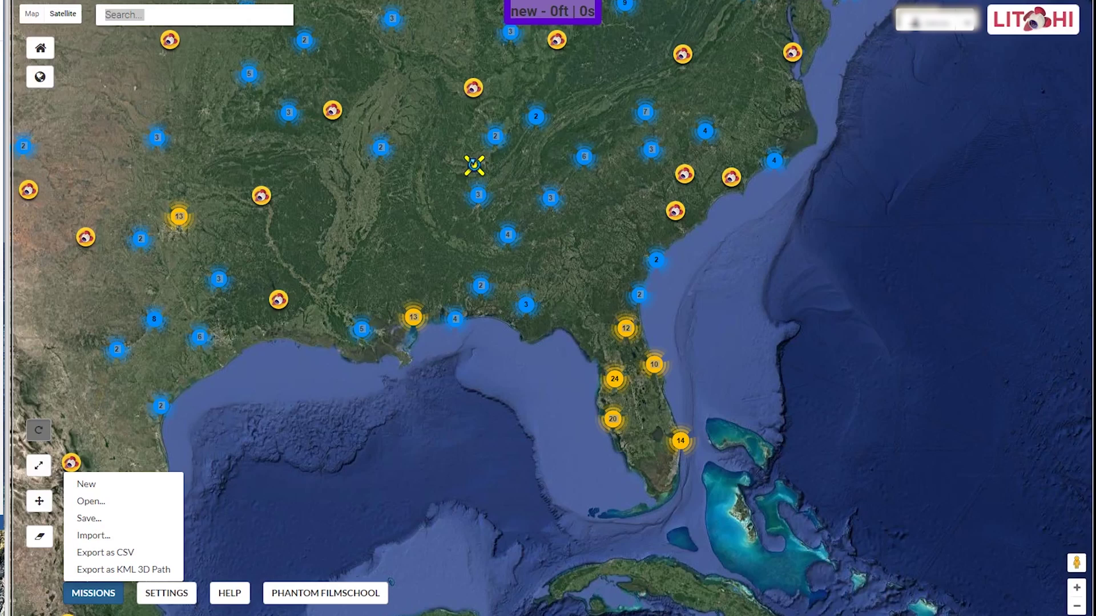
left_click(90, 501)
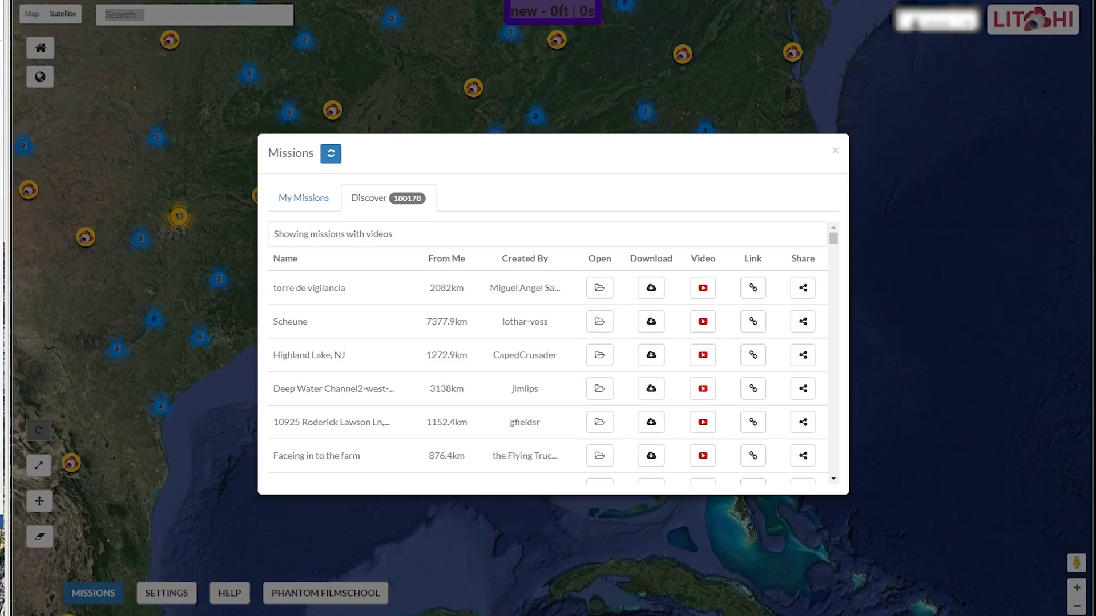
left_click(835, 150)
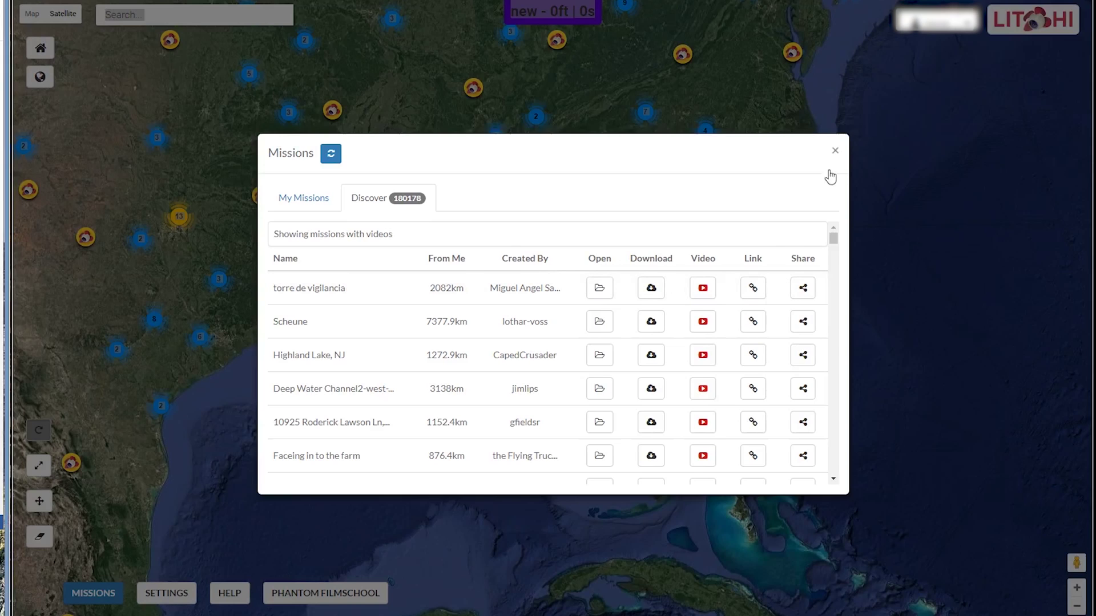
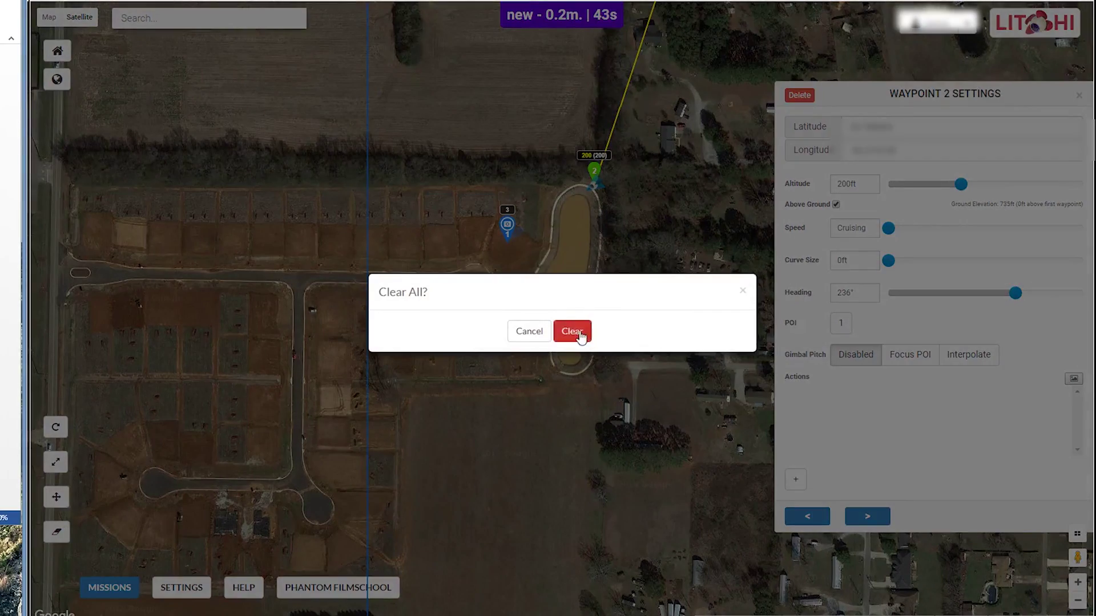
- Drop waypoint 1 over a subdivision backyard at 200 ft, with Above Ground enabled
left_click_drag(765, 84, 502, 322)
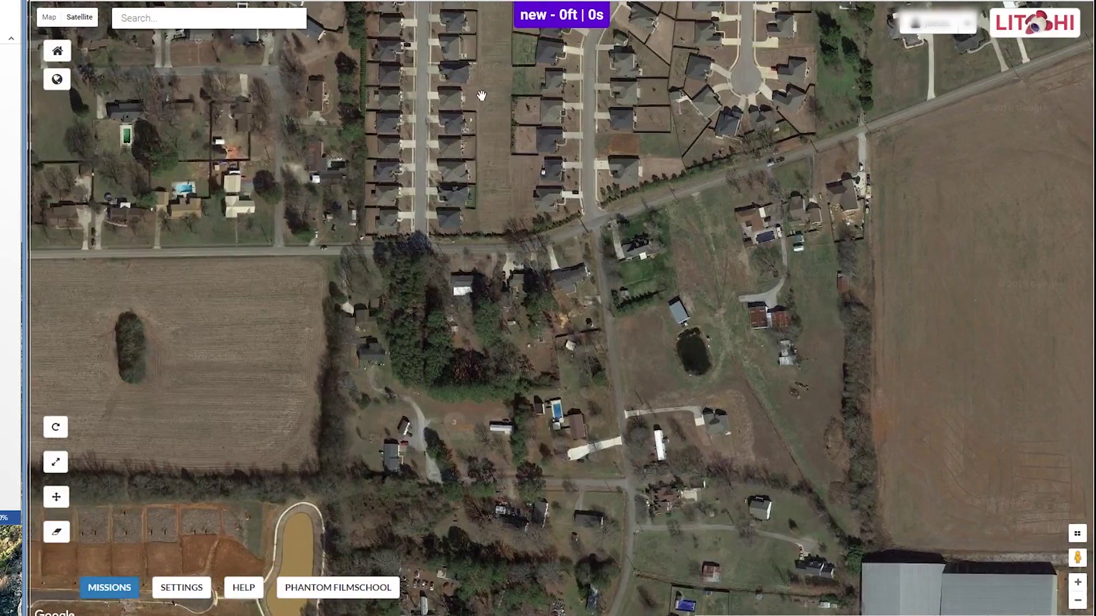
scroll(482, 179, "up", 1)
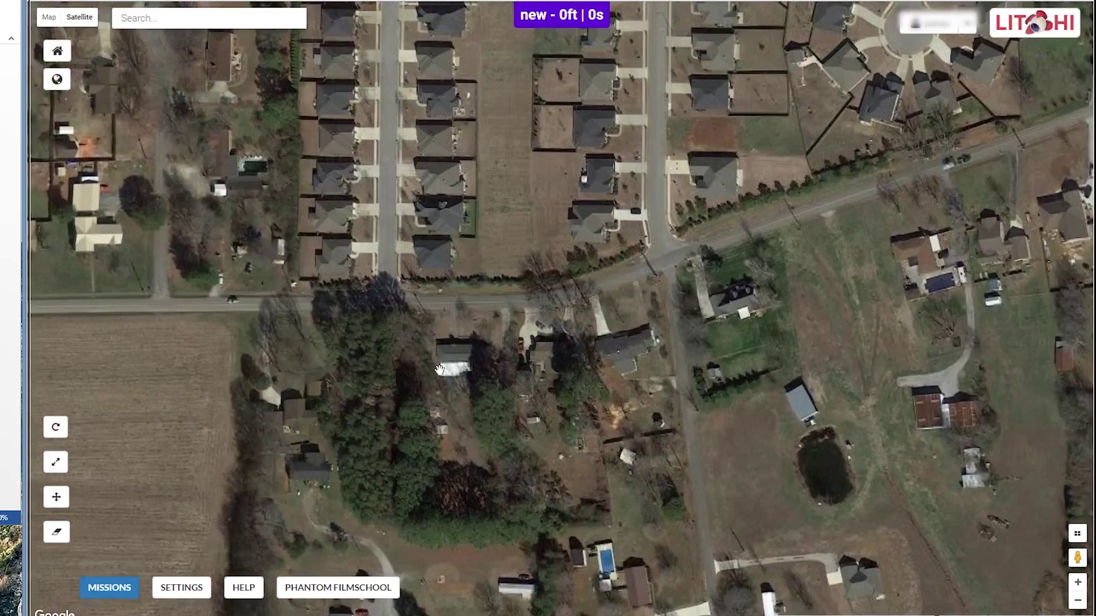
scroll(435, 371, "up", 1)
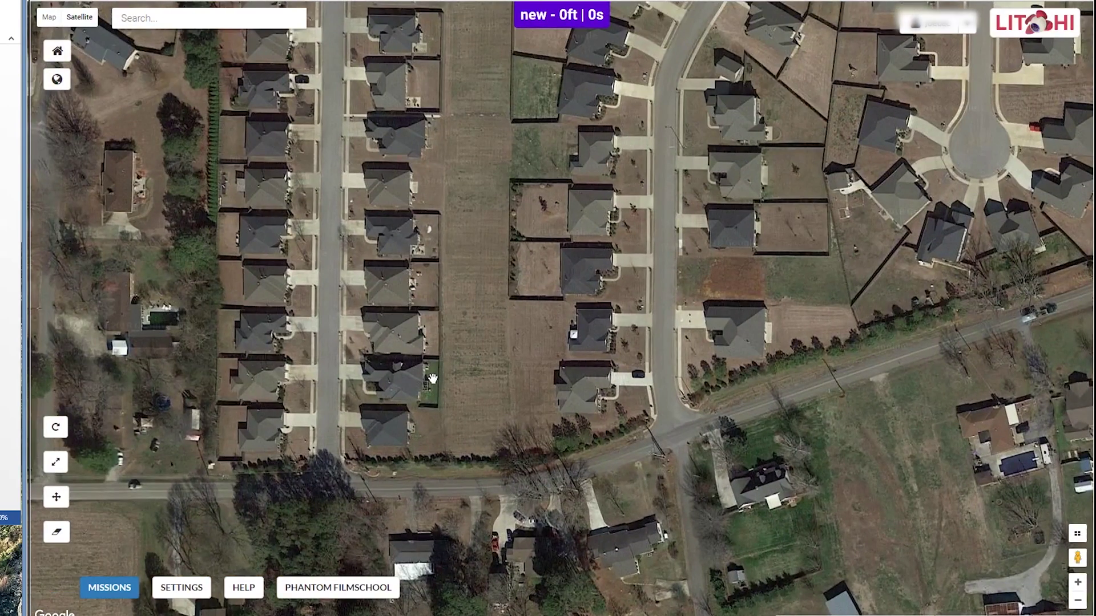
left_click_drag(440, 149, 426, 245)
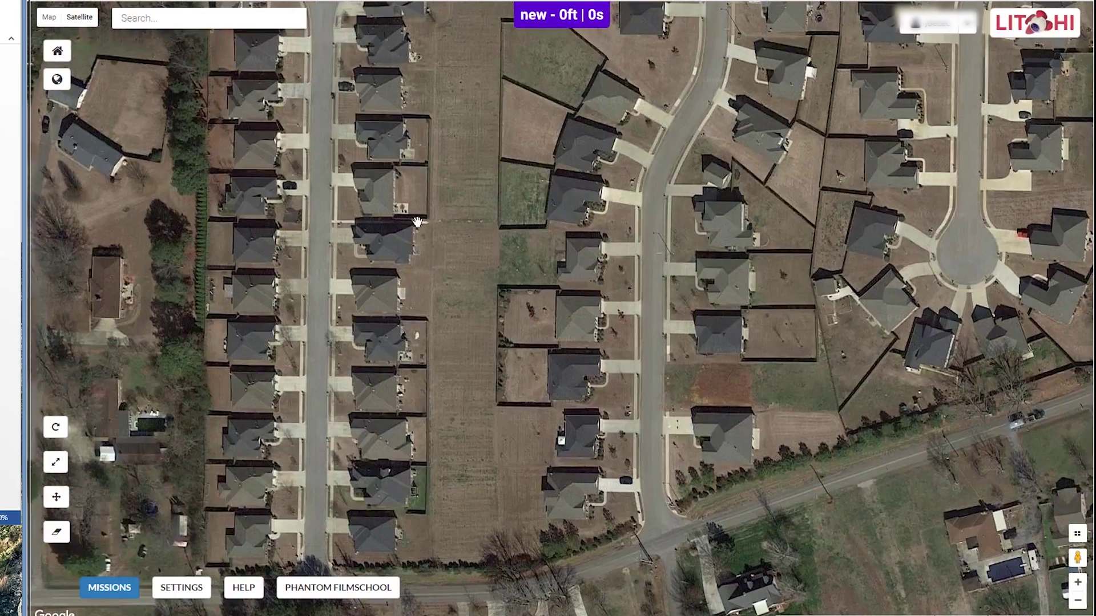
scroll(417, 221, "up", 1)
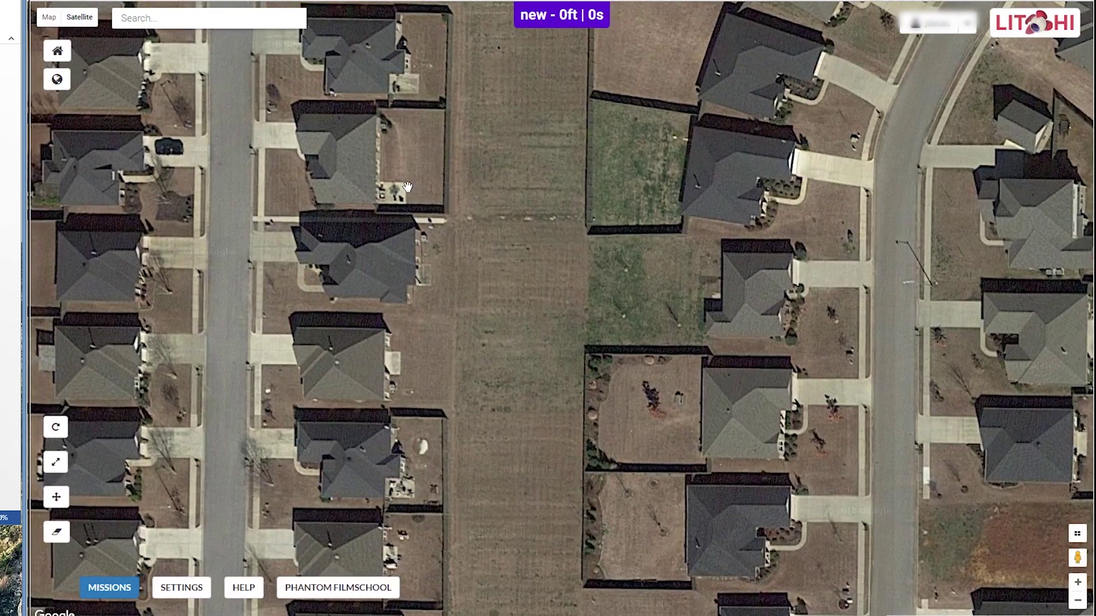
left_click(415, 170)
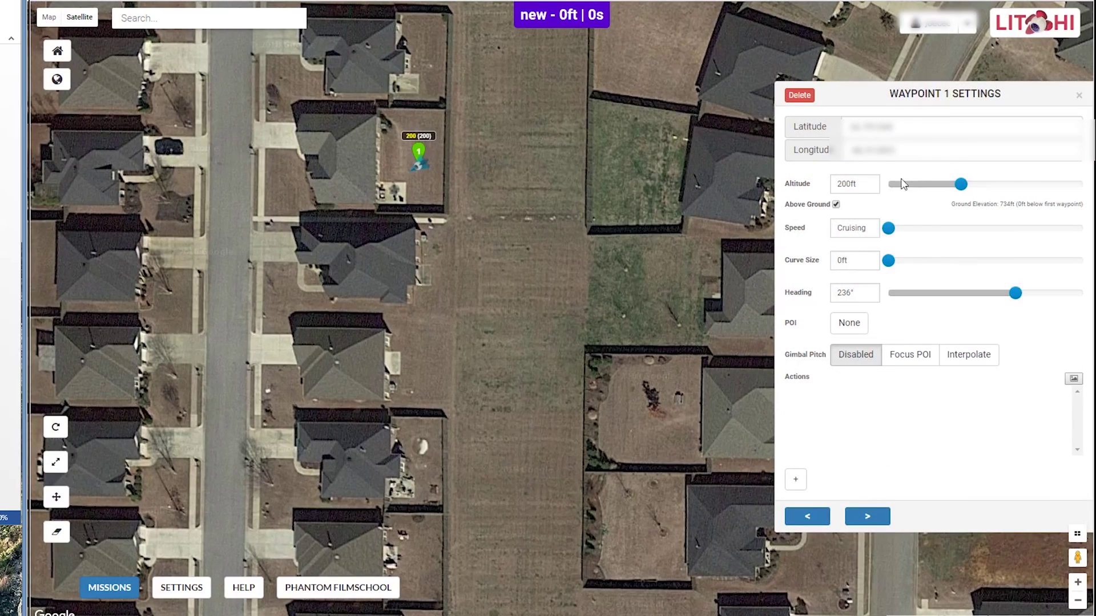
left_click(837, 206)
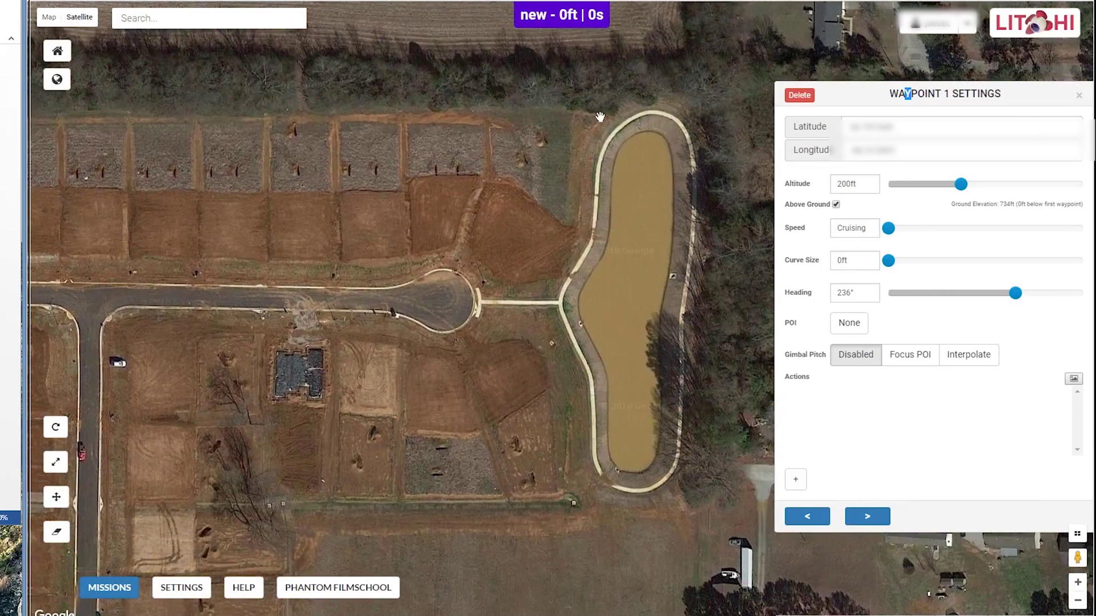
- Add waypoint 2 at the pond's north tip and POI 1 on the lot west of the pond
left_click(675, 110)
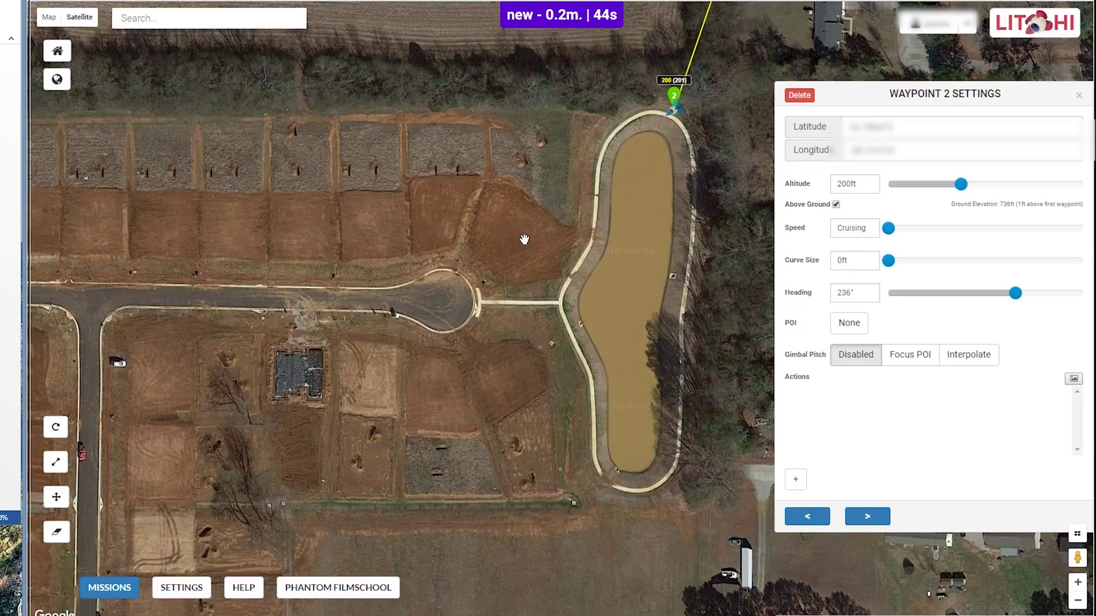
left_click(524, 239, "ctrl")
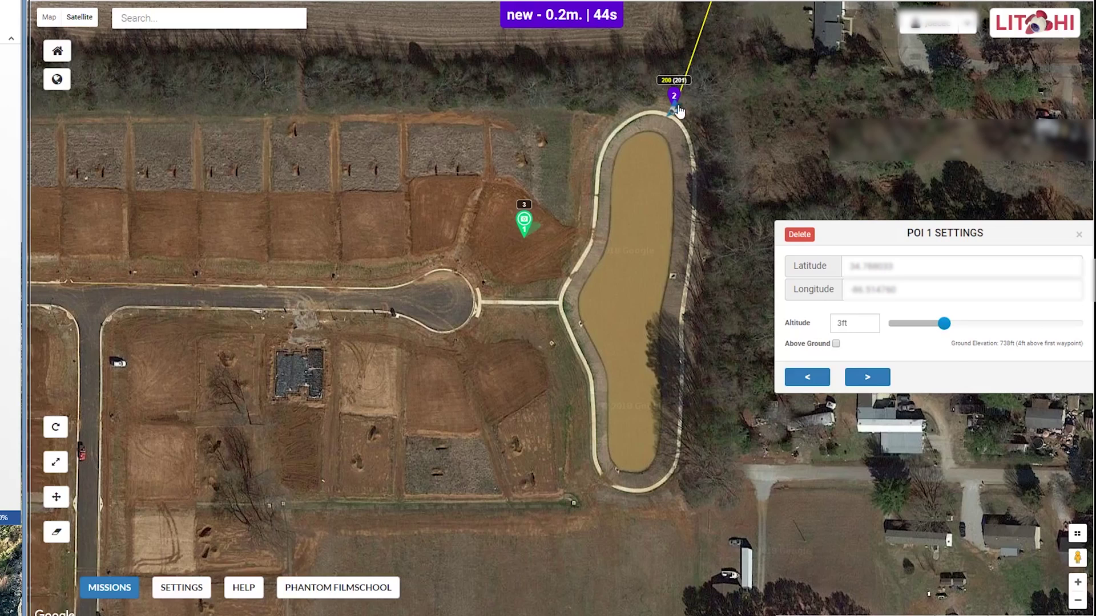
- Aim waypoint 2 at POI 1 (heading 229°) with gimbal pitch set to Focus POI
left_click(675, 98)
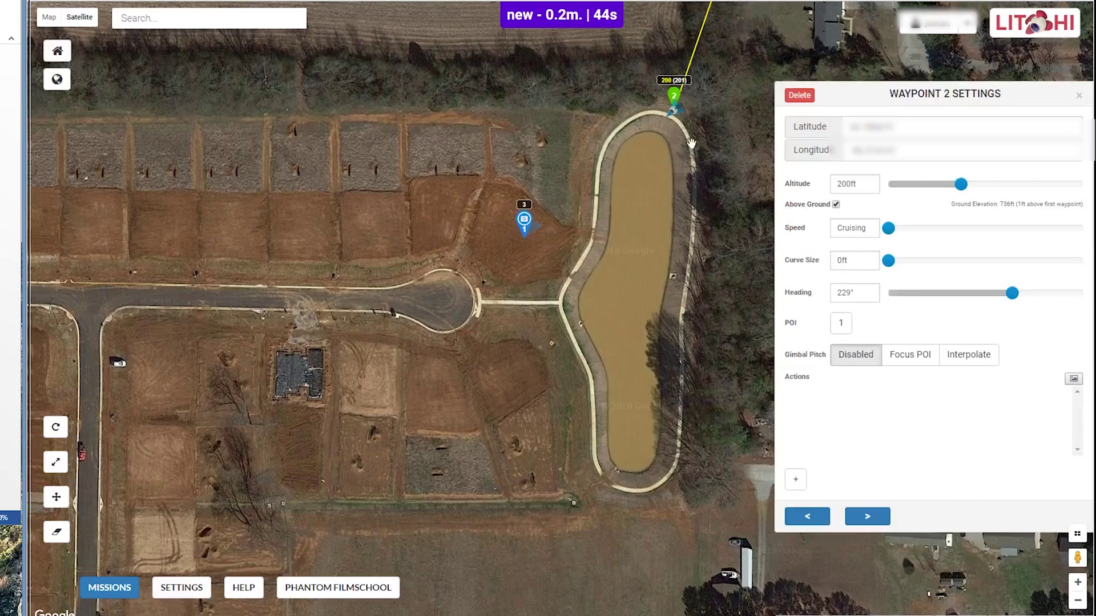
left_click(840, 323)
left_click(847, 365)
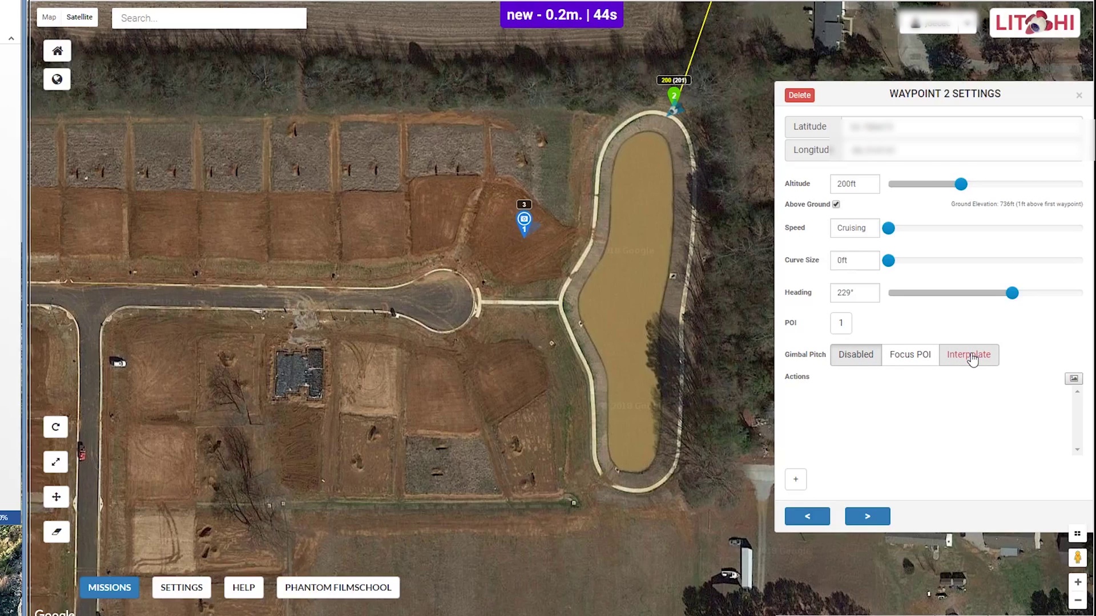
left_click(909, 357)
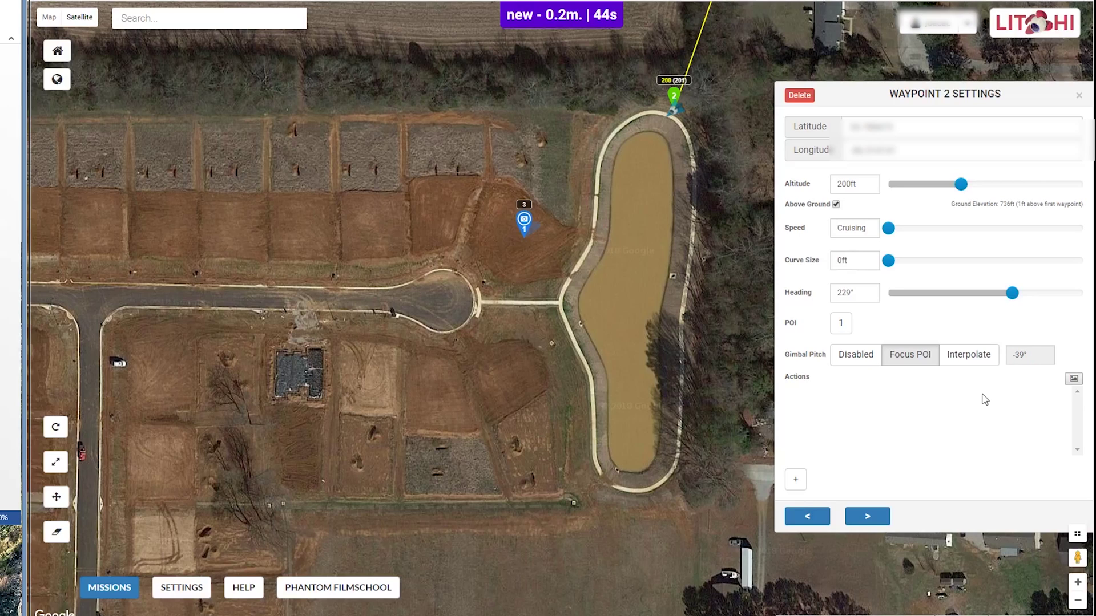
- Apply the Panorama Preset to waypoint 2, then remove every one of its actions
left_click(1074, 381)
scroll(925, 407, "down", 2)
scroll(926, 407, "up", 3)
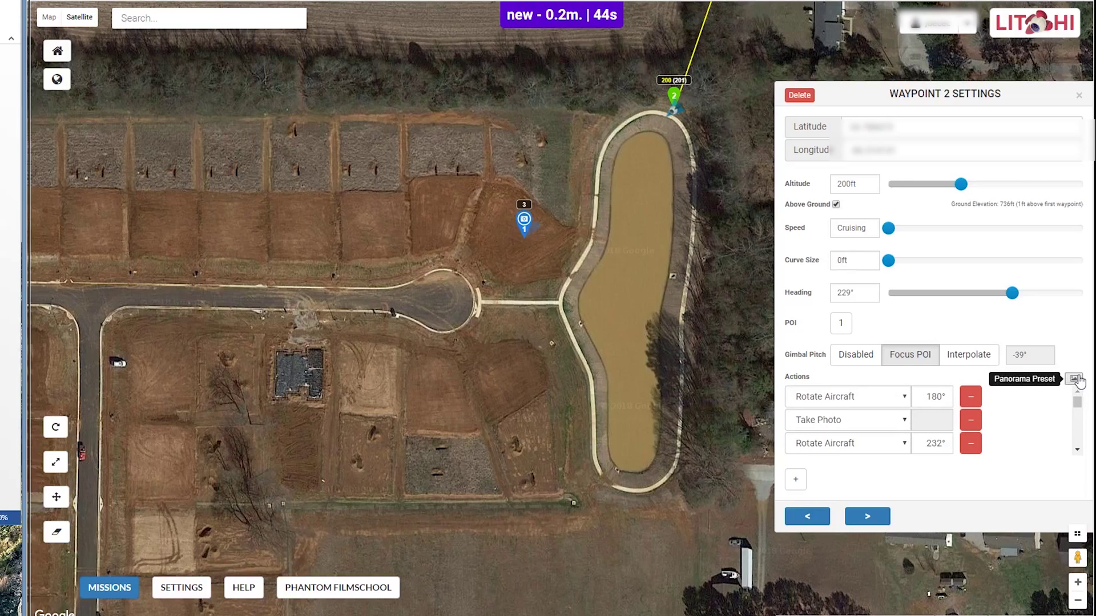
scroll(873, 406, "down", 5)
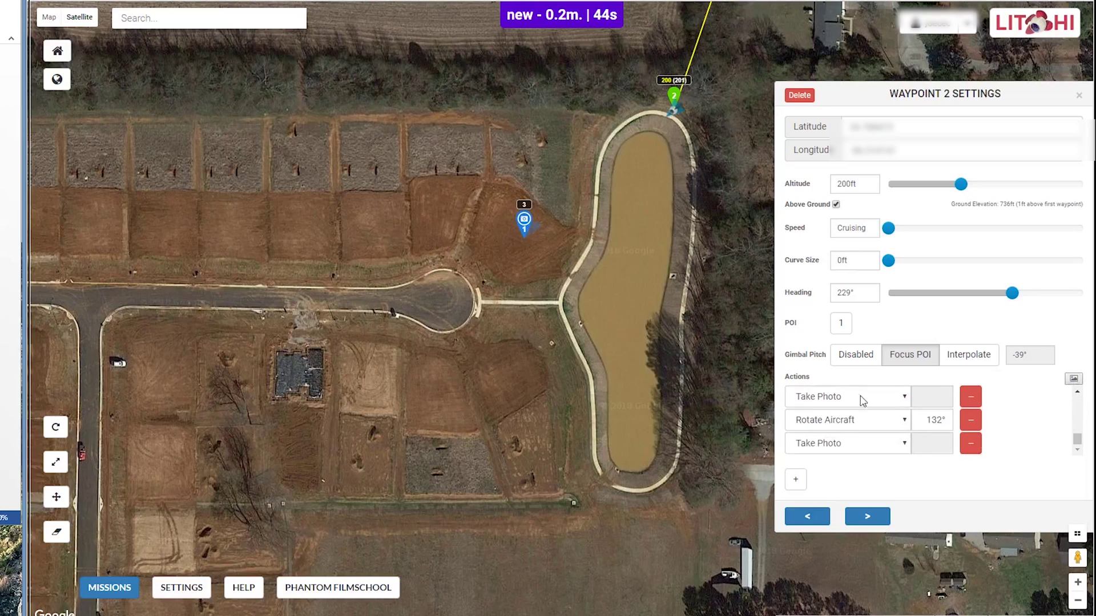
left_click(970, 398)
left_click(970, 398)
left_click(971, 398)
left_click(970, 399)
left_click(970, 397)
left_click(970, 398)
left_click(971, 398)
left_click(970, 398)
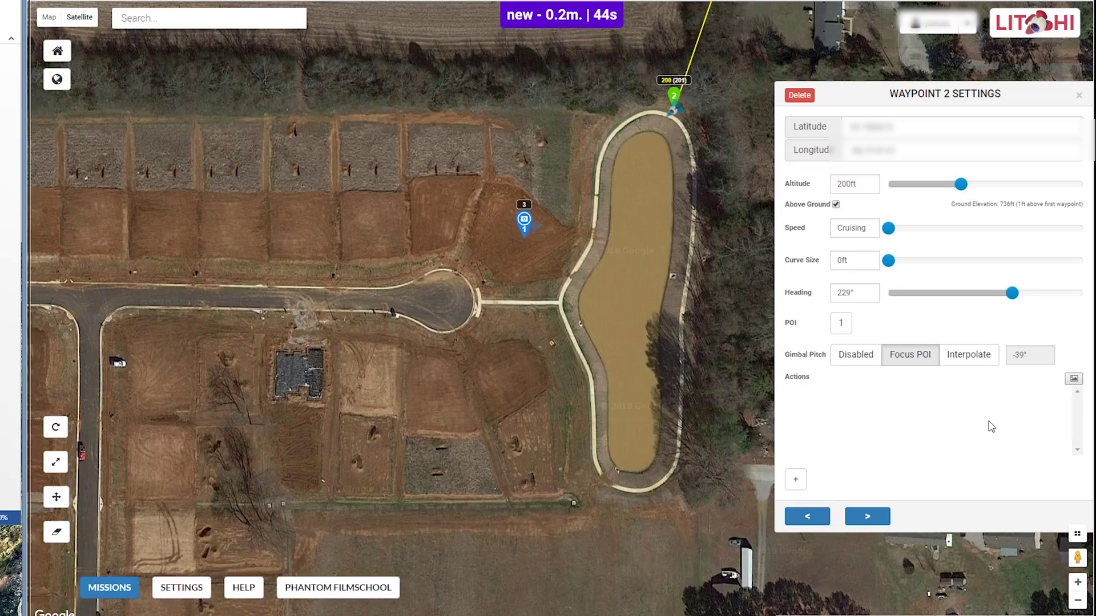
- Give waypoint 2 a single Take Photo action
left_click(797, 480)
left_click(856, 401)
left_click(851, 429)
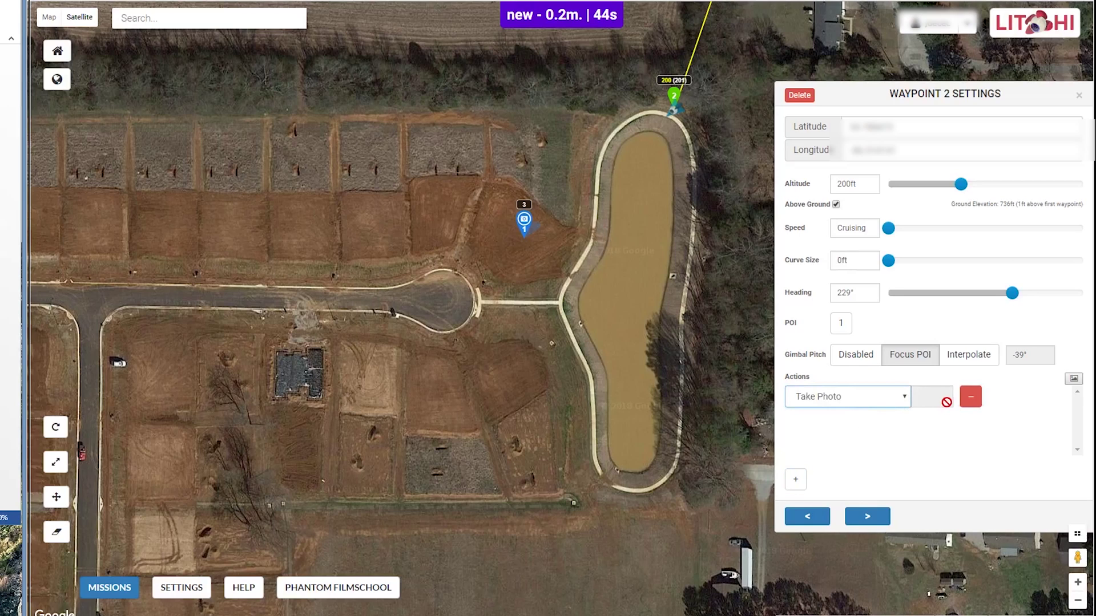
left_click(970, 398)
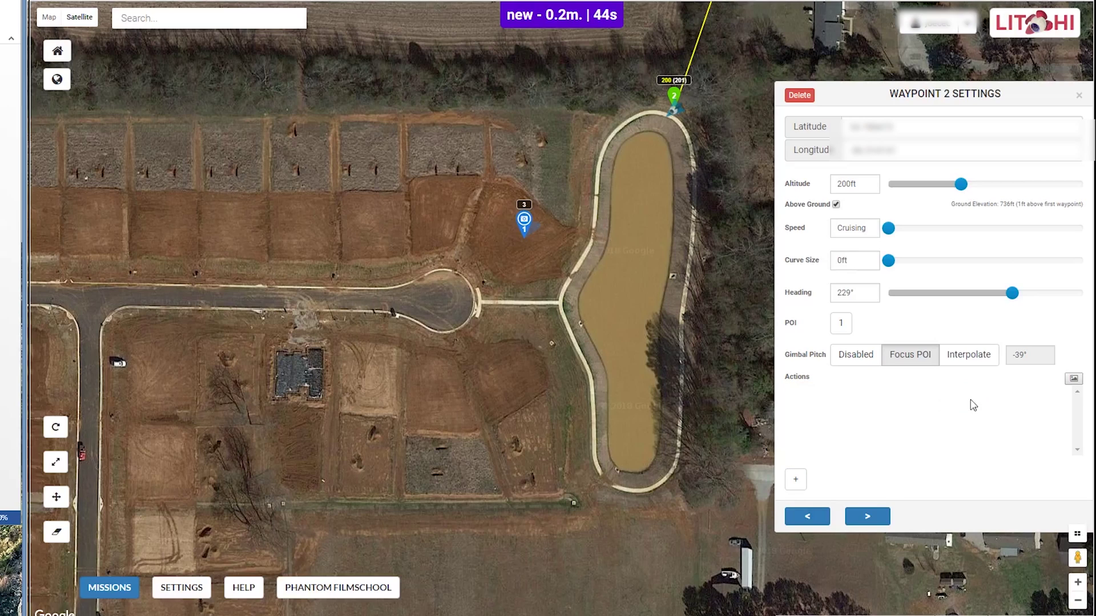
left_click(796, 480)
left_click(848, 405)
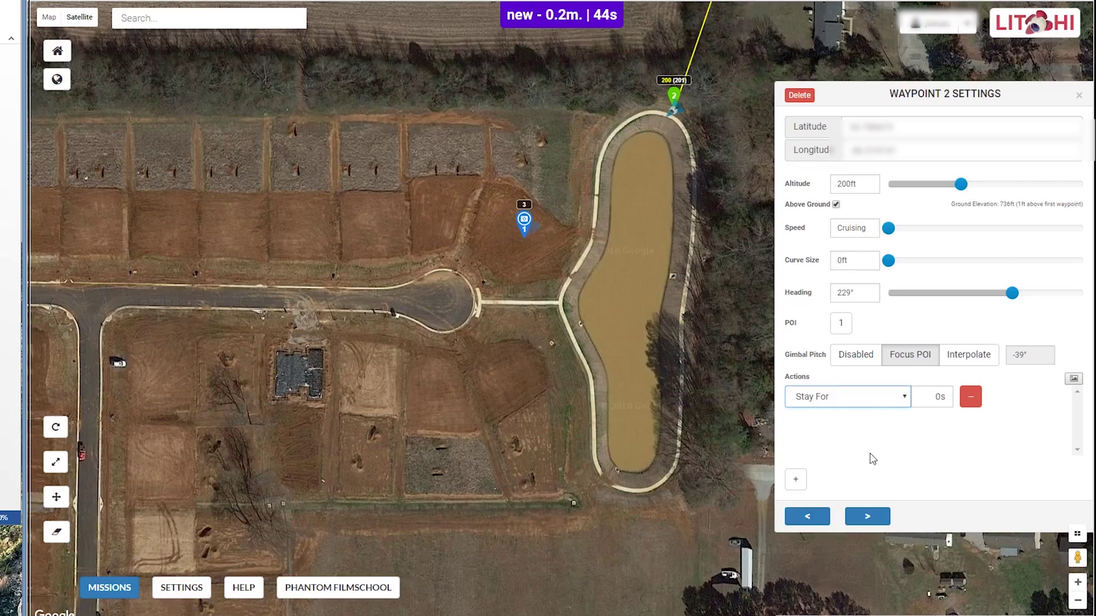
key("Down")
key("Down")
key("Up")
key("Up")
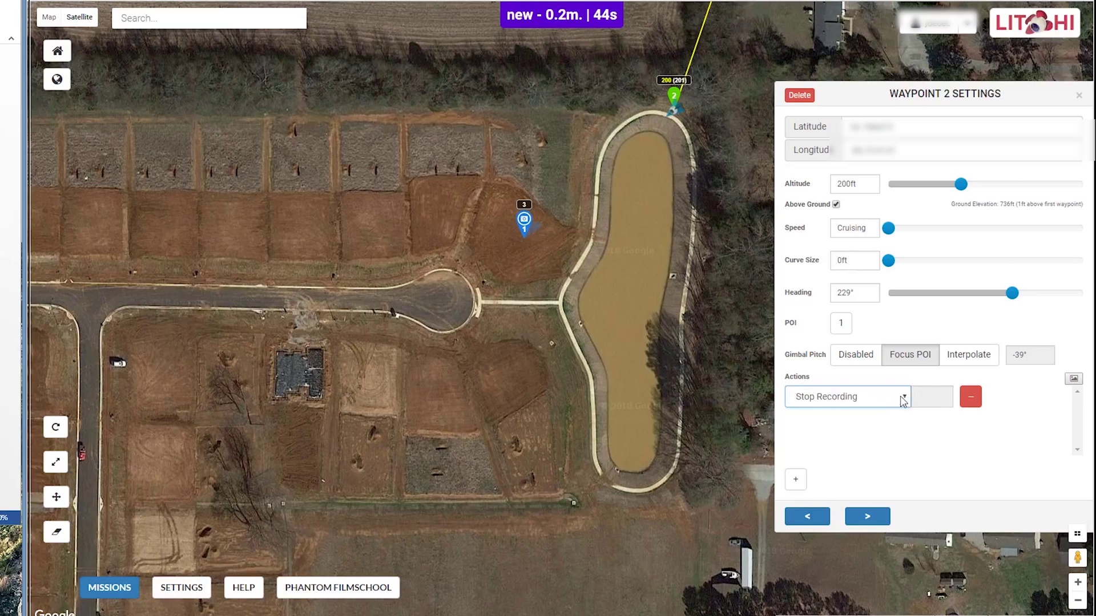
key("Up")
key("Up")
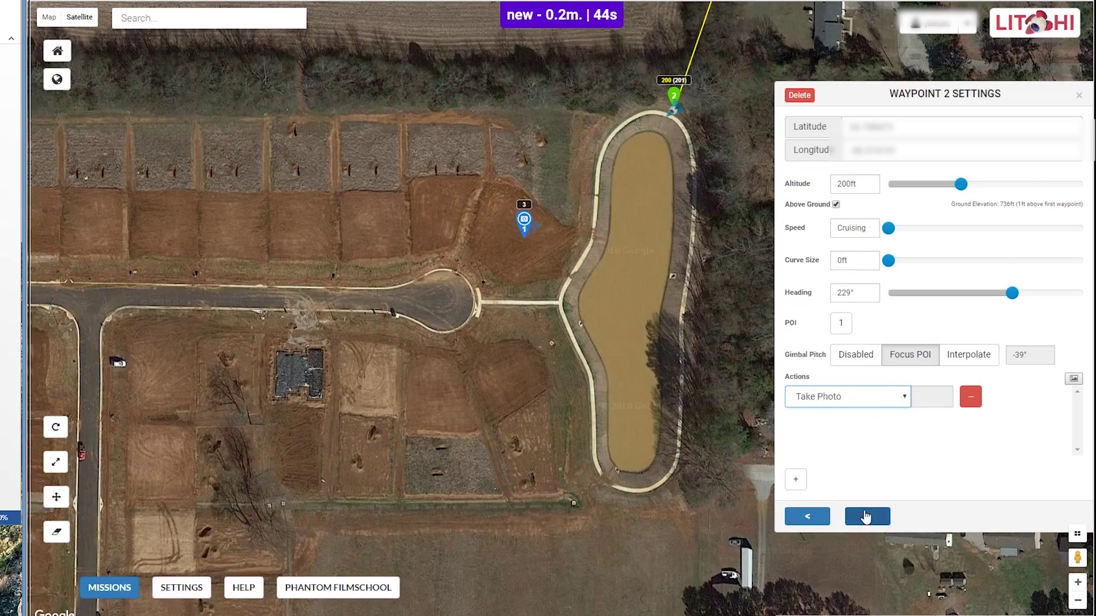
- Add waypoint 3 at the pond's south end and POI 2, deleting the extra waypoint
left_click(590, 510)
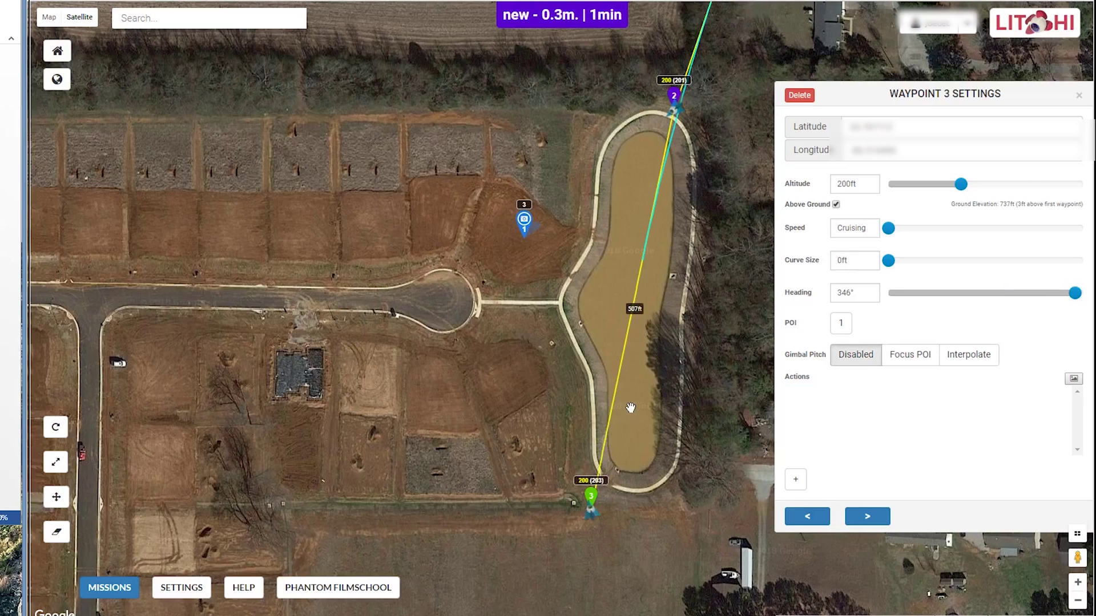
left_click(505, 375, "shift")
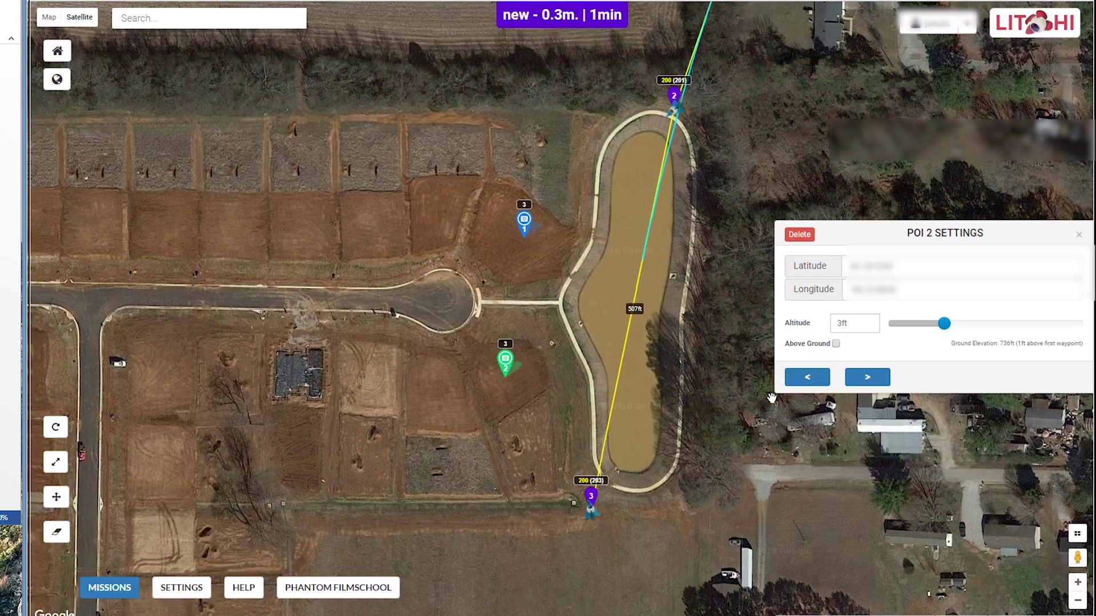
left_click(592, 510)
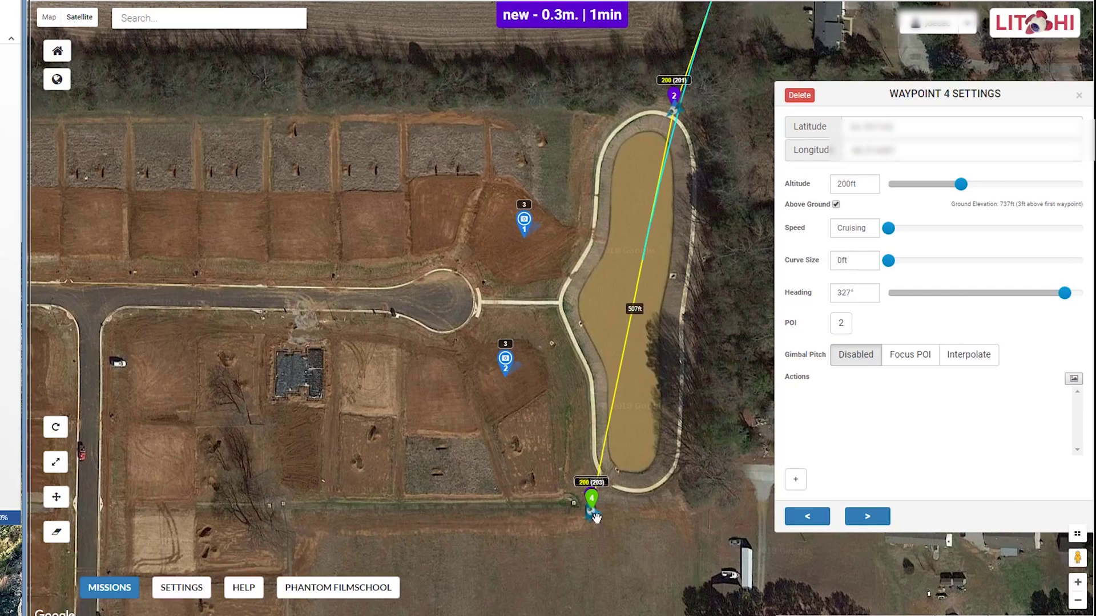
left_click(799, 96)
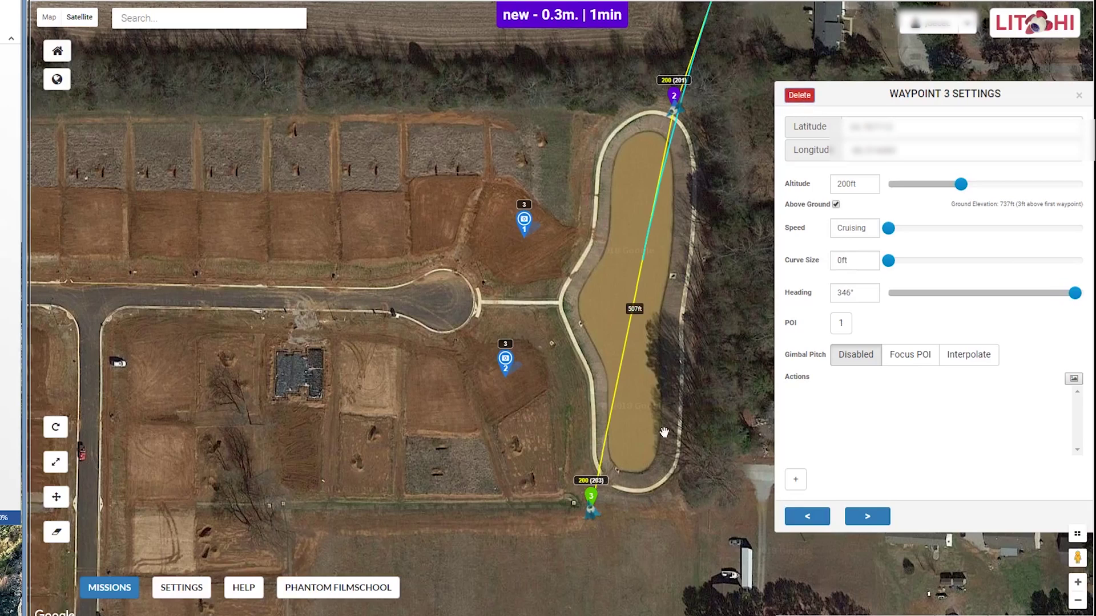
- Aim waypoint 3 at POI 2 with Focus POI gimbal pitch and a 193 ft curve
left_click(841, 323)
left_click(846, 382)
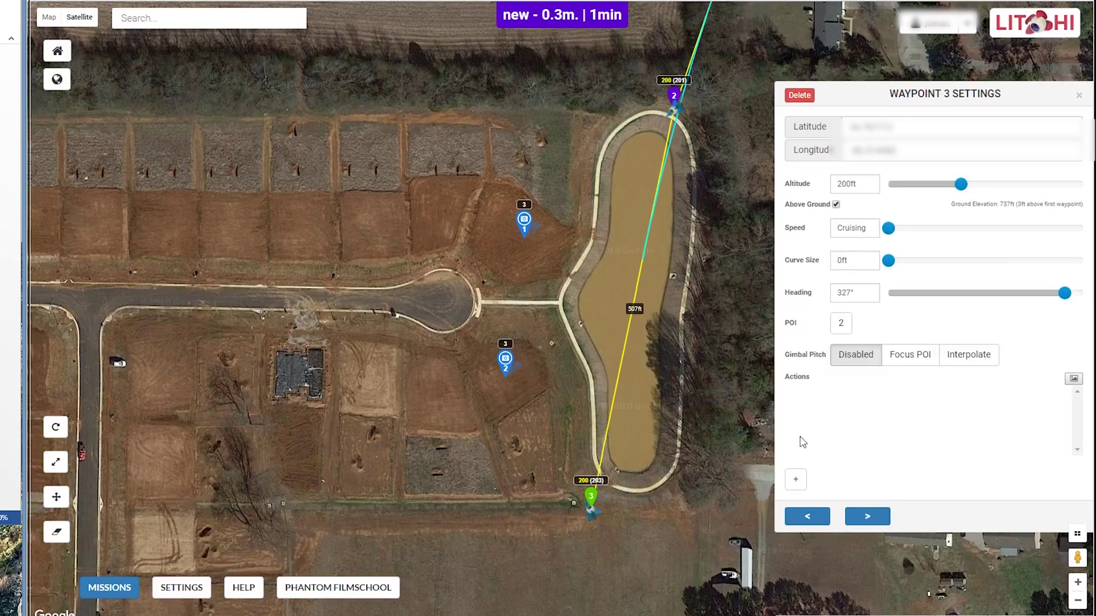
left_click(905, 354)
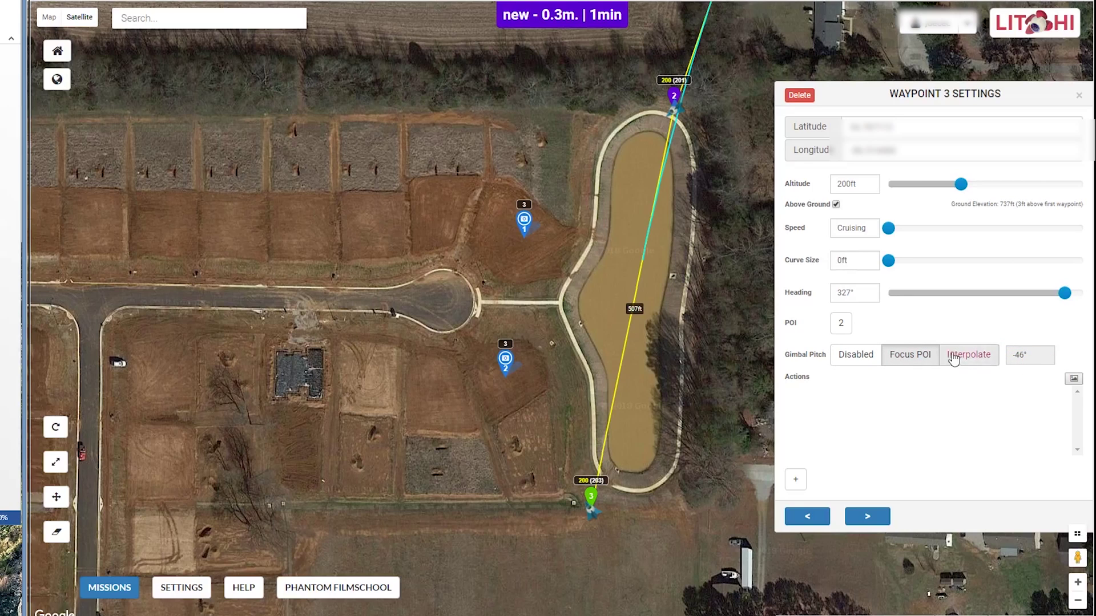
mouse_move(897, 266)
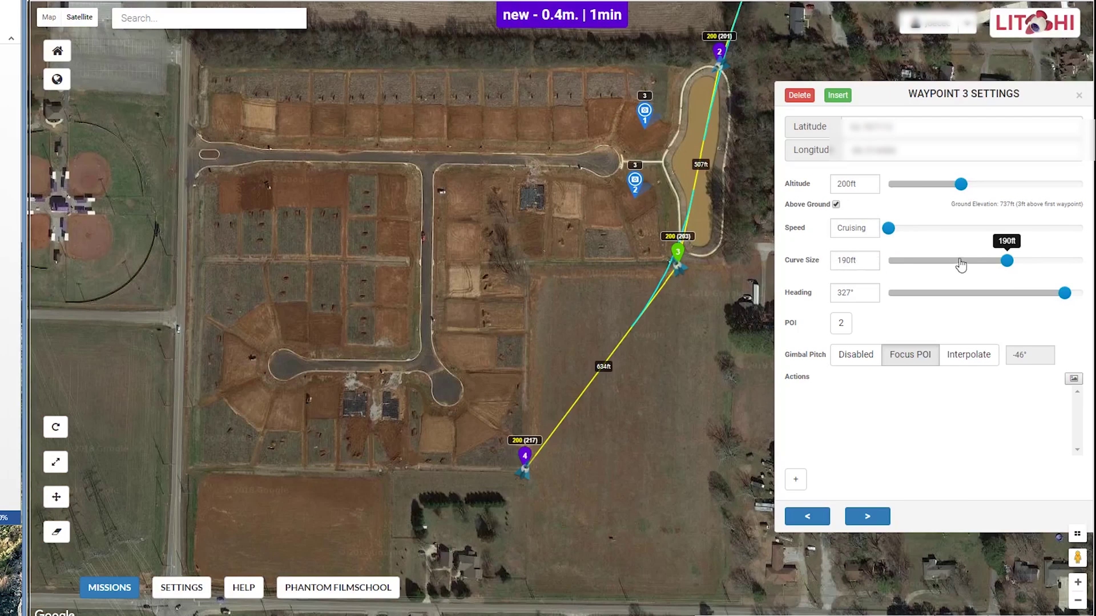
left_click_drag(962, 265, 1036, 260)
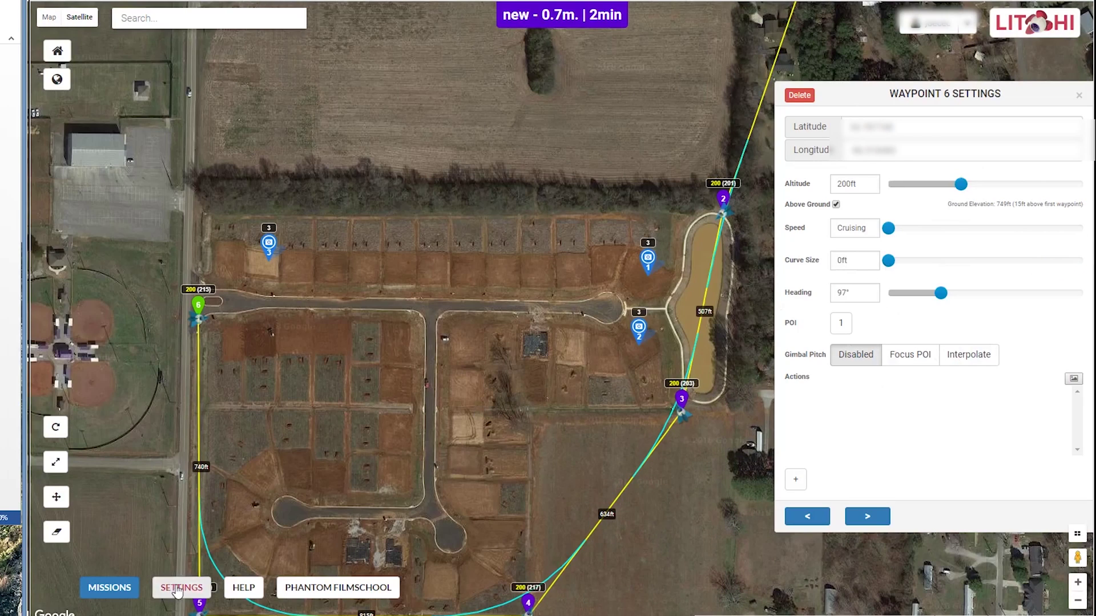
- Review the mission settings, then aim waypoint 6 at POI 3 (heading 51°)
left_click(167, 586)
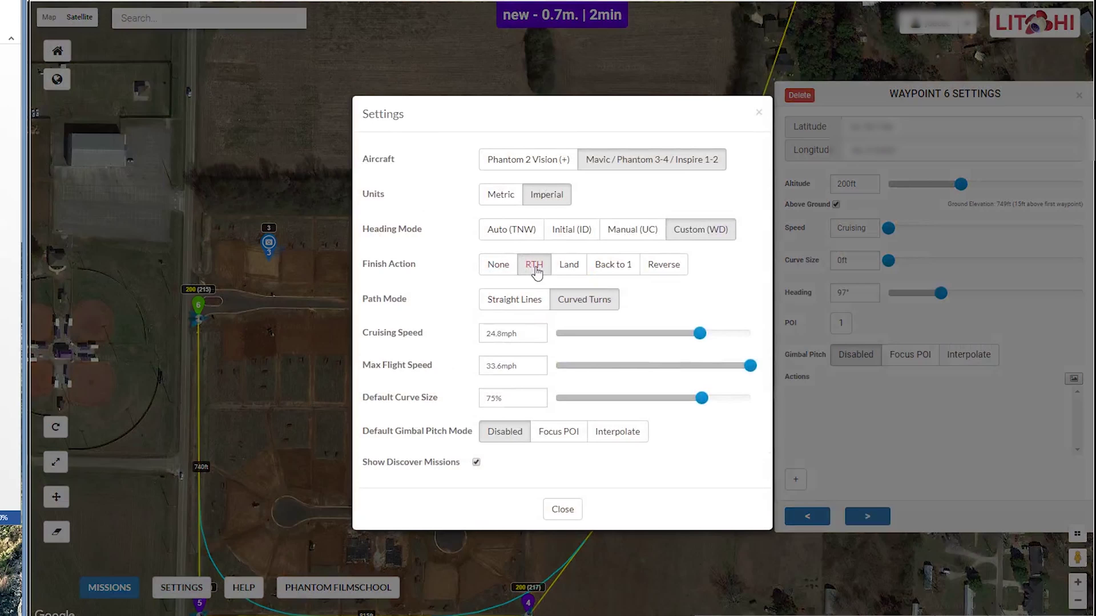
left_click(563, 511)
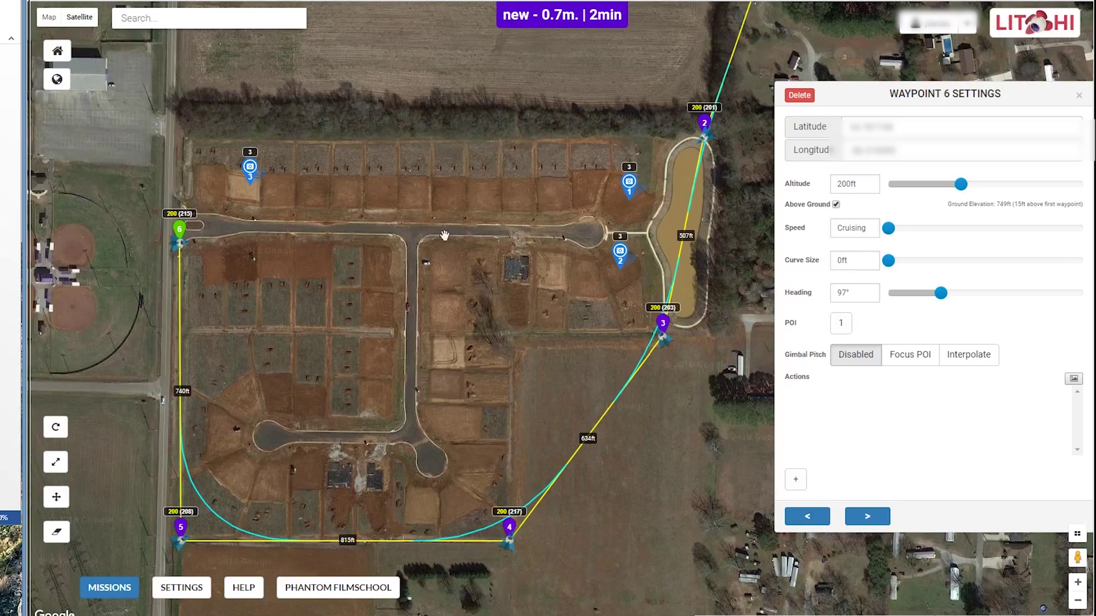
left_click(840, 323)
left_click(850, 398)
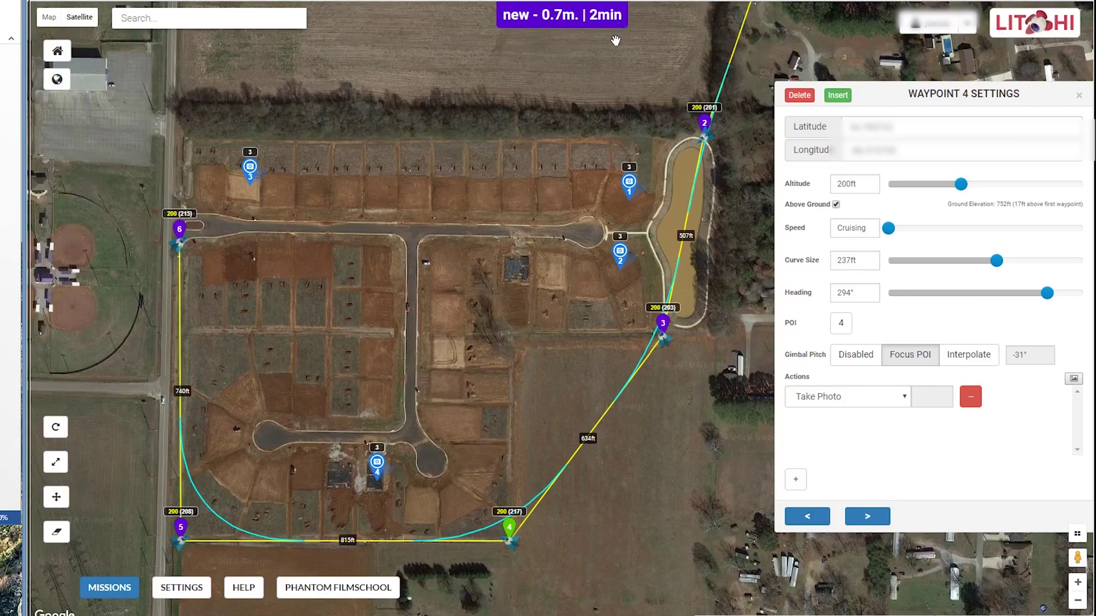
- Save the mission under the name 'Test for YouTubes'
left_click(95, 592)
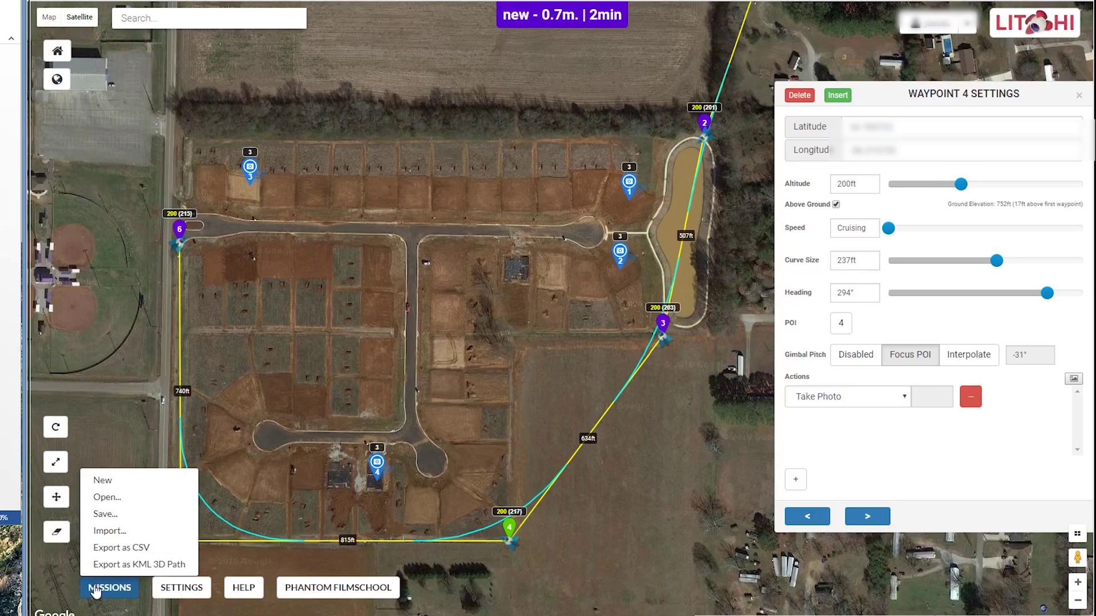
left_click(104, 514)
left_click(457, 240)
type("Test for")
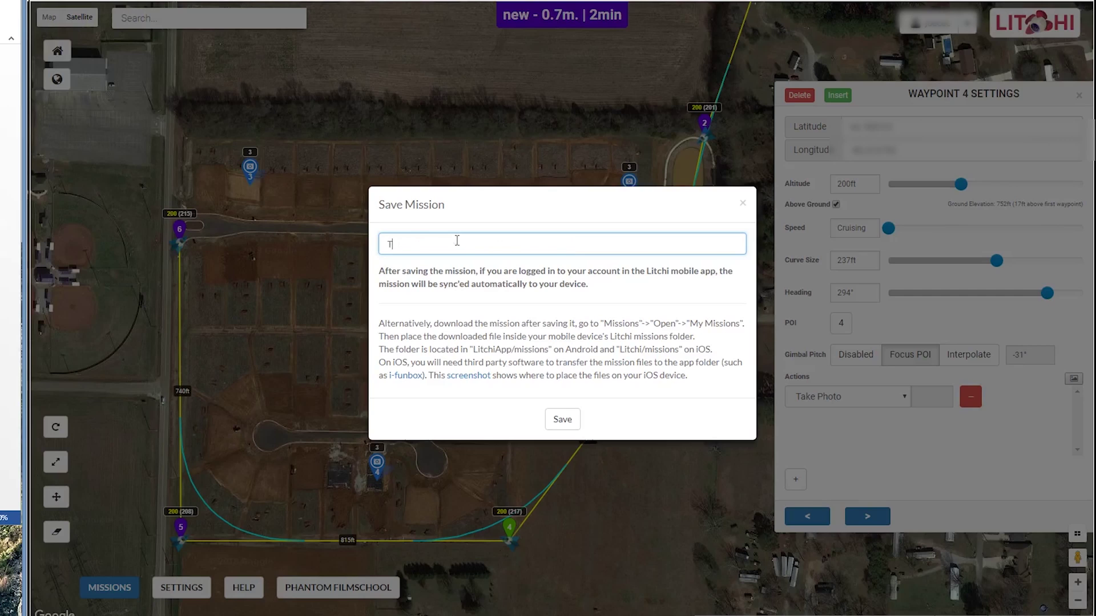
type(" YouTubes")
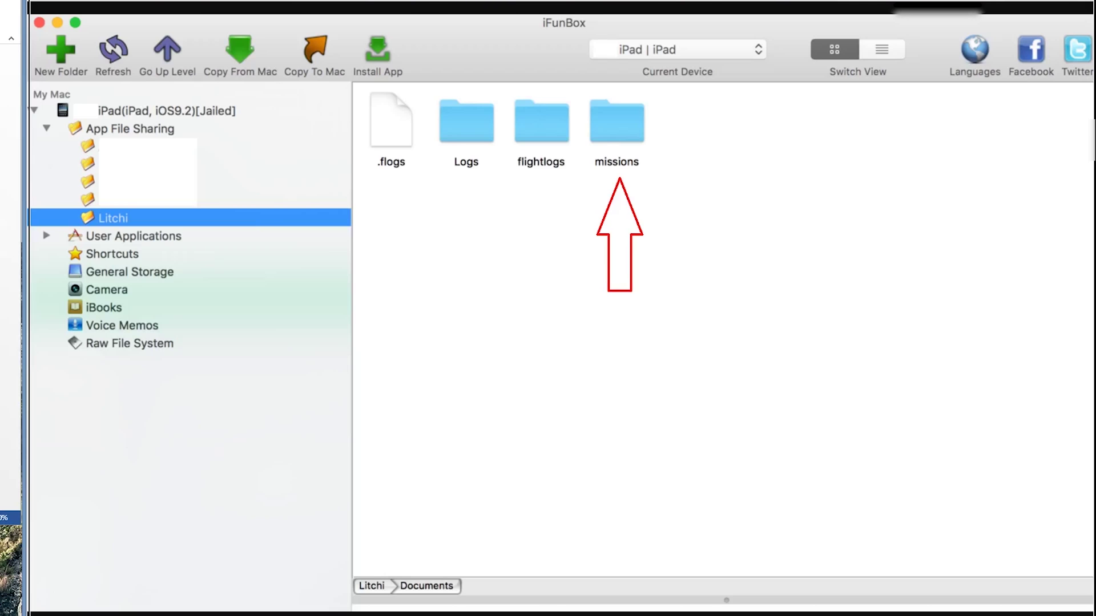
key("ctrl+w")
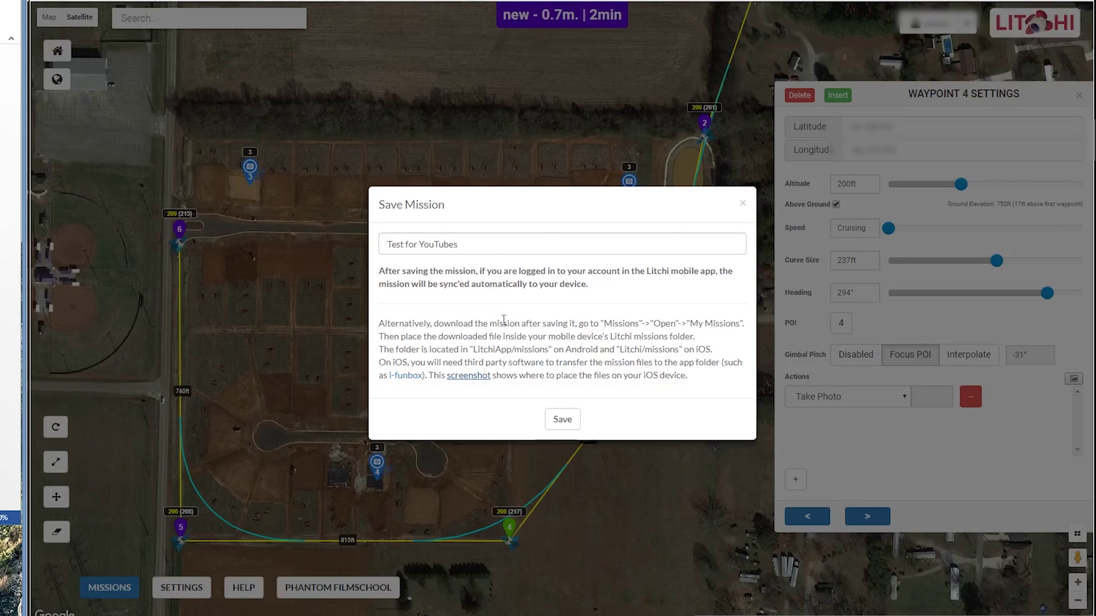
left_click(562, 420)
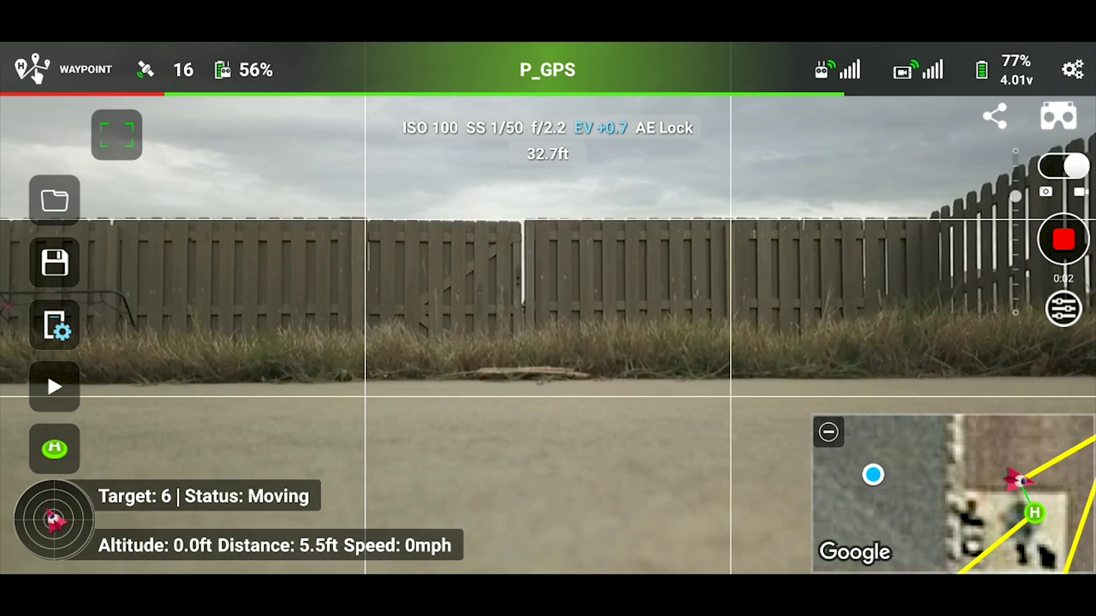
- Load 'Test for YouTube' in Litchi and accept the 4min, 6243ft preflight report to start it
left_click(54, 200)
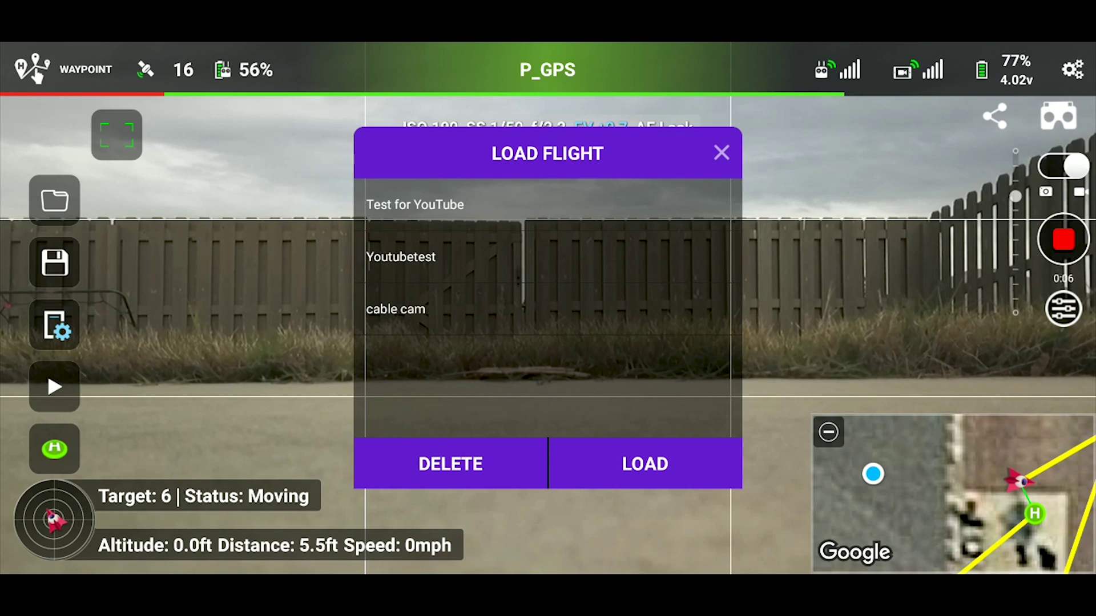
left_click(415, 204)
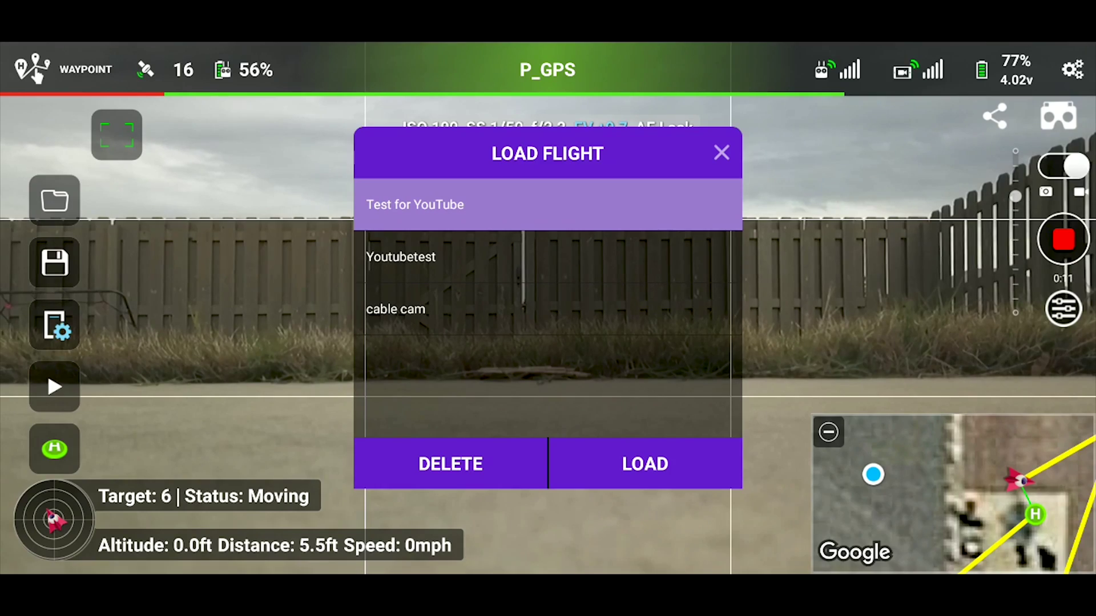
left_click(645, 464)
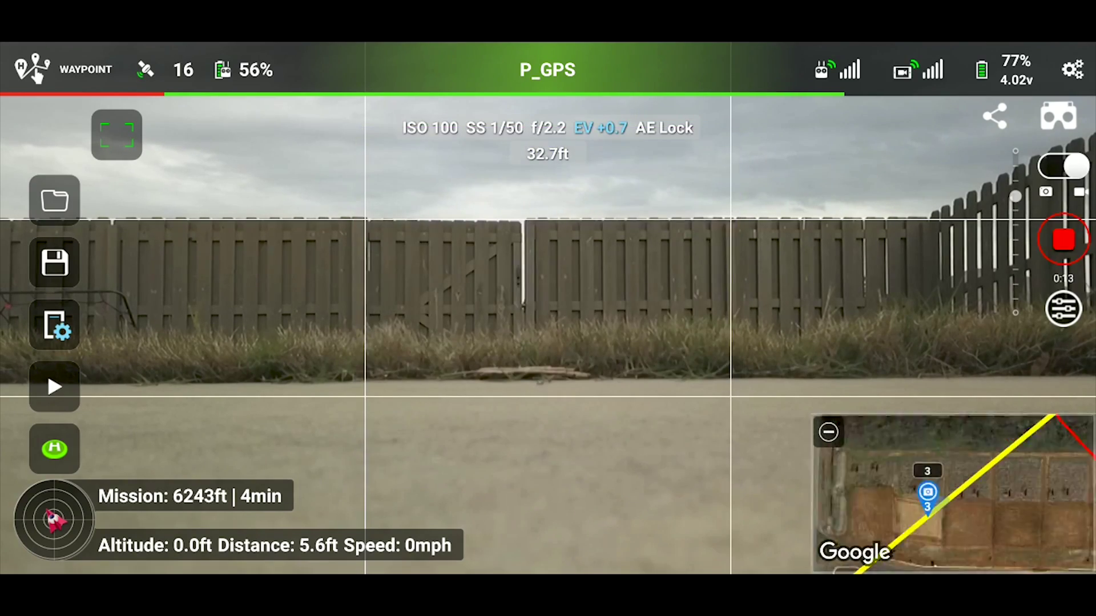
left_click(947, 496)
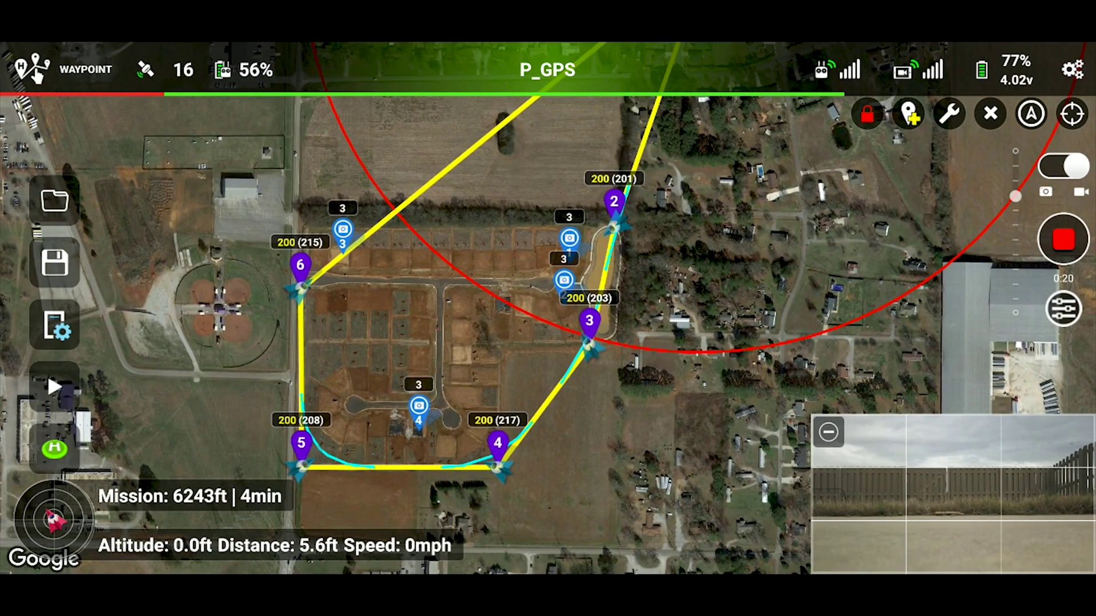
left_click(54, 387)
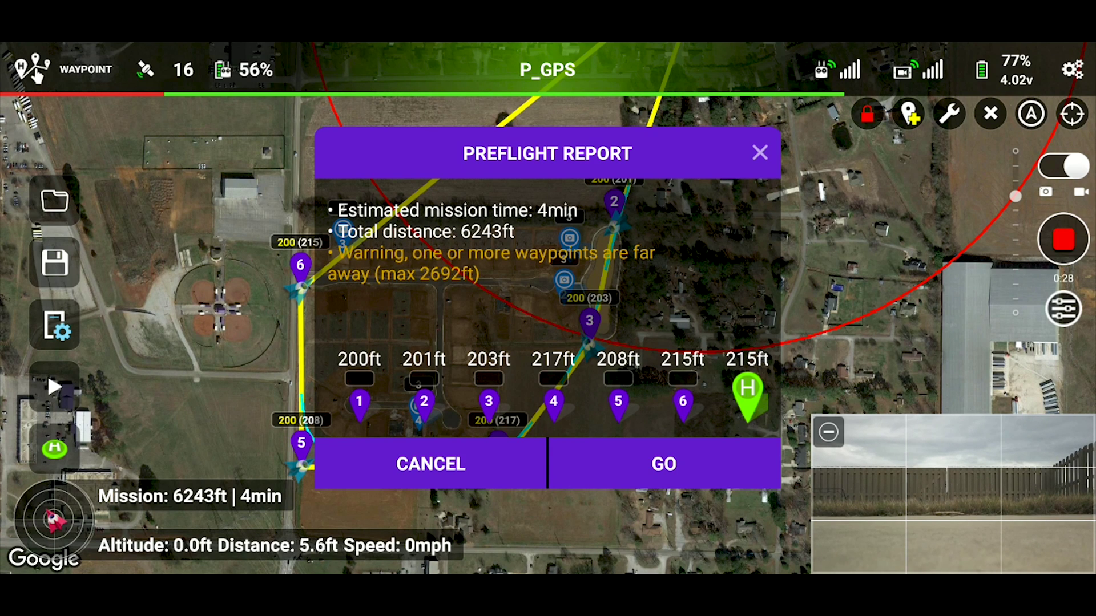
left_click(664, 463)
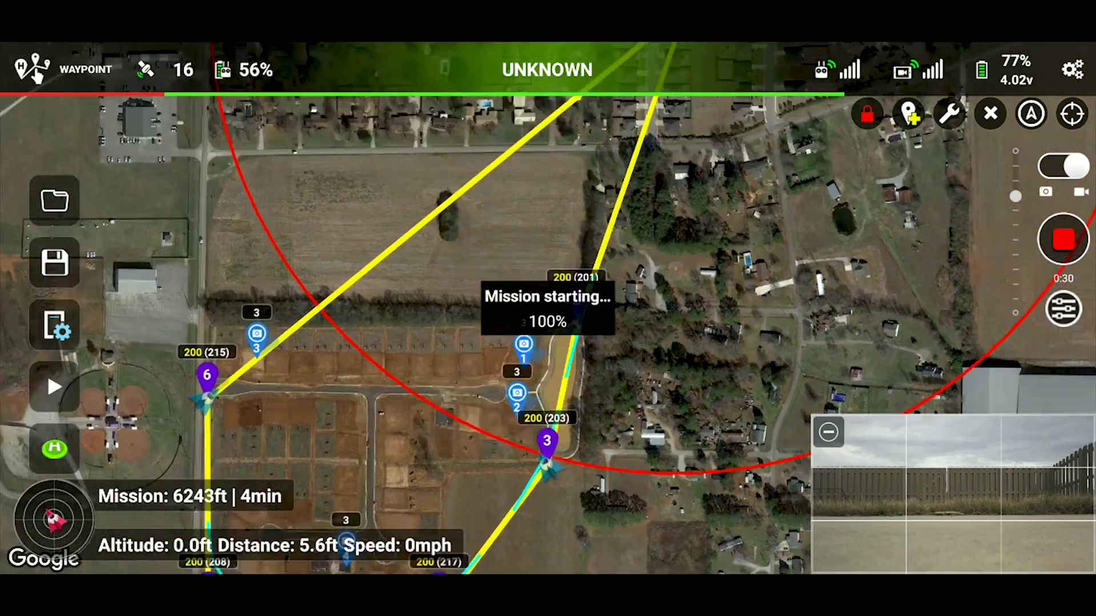